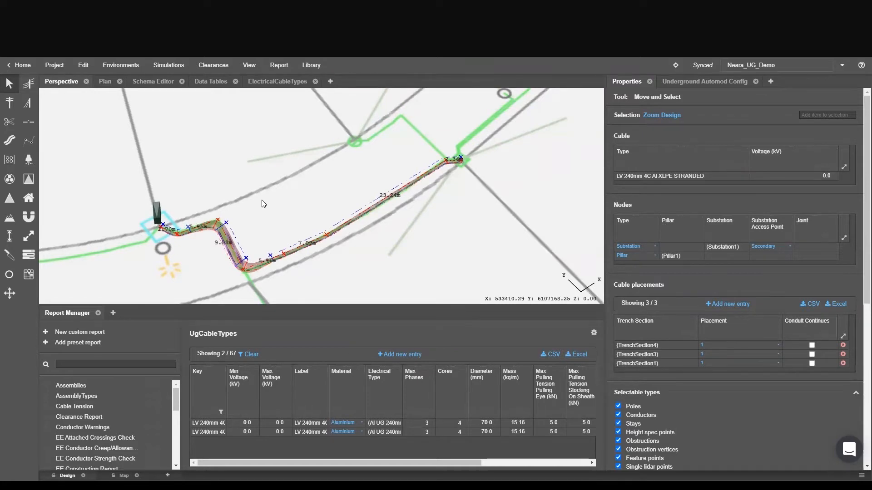
Set the cross section type for a new trench to Default - 1x1 150mm conduit.
middle_drag(460, 179, 428, 193)
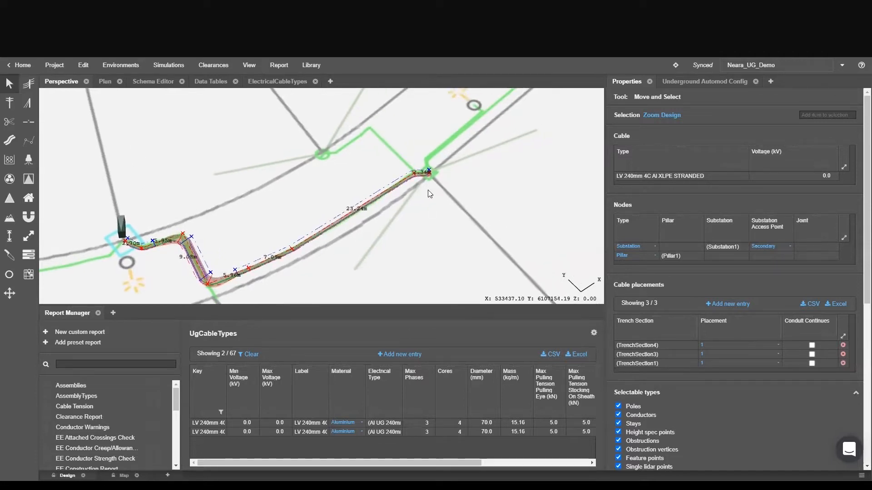
middle_drag(431, 149, 349, 189)
click(9, 139)
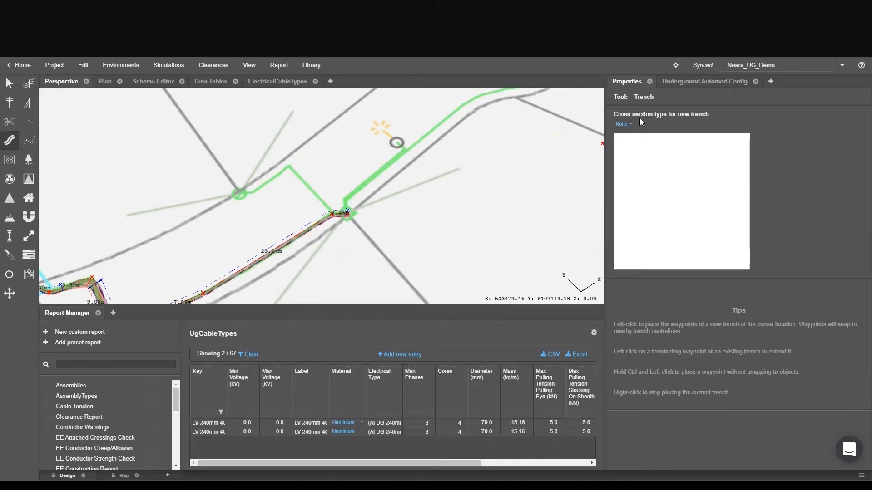
click(631, 124)
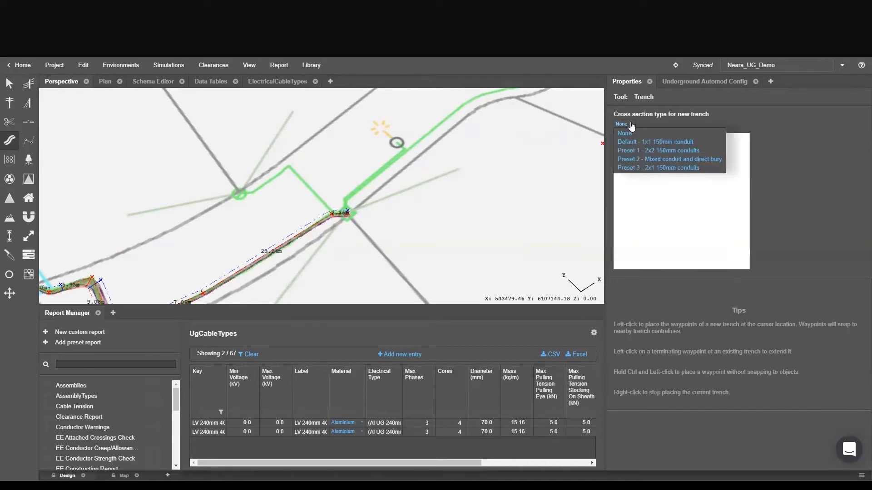
click(663, 143)
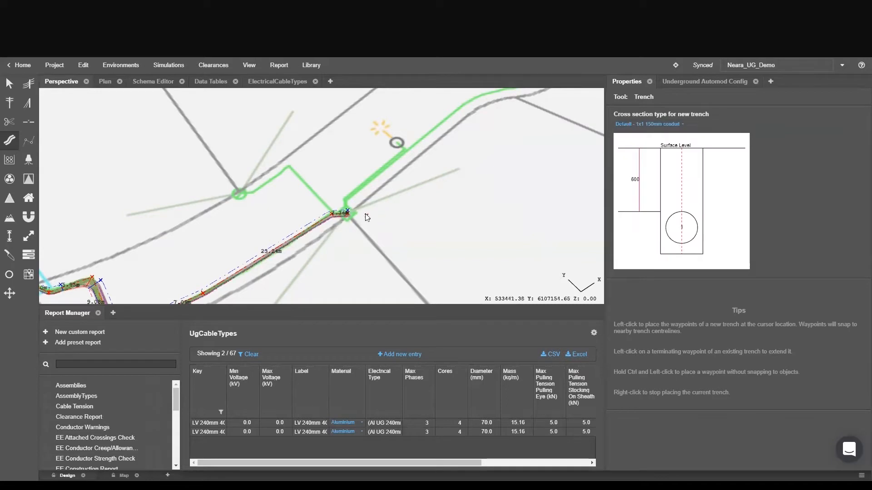
Lay the trench from the pillar northeast along the green route to the next green square, with main segments about 30, 11 and 9 m long.
scroll(347, 213, up, 5)
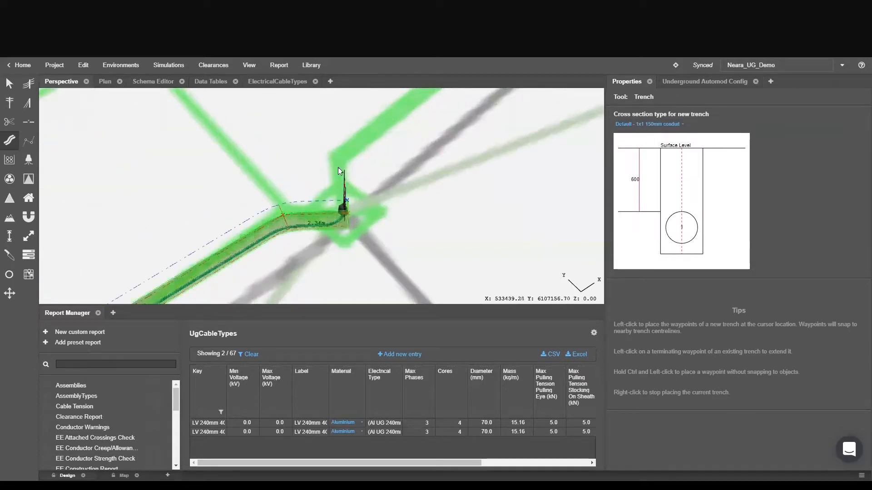
scroll(214, 271, down, 5)
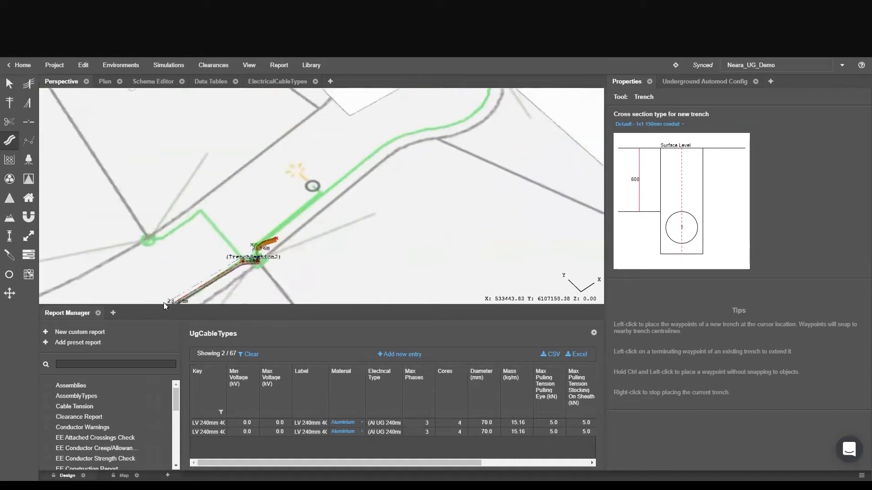
scroll(214, 270, up, 5)
click(300, 190)
click(368, 174)
click(395, 132)
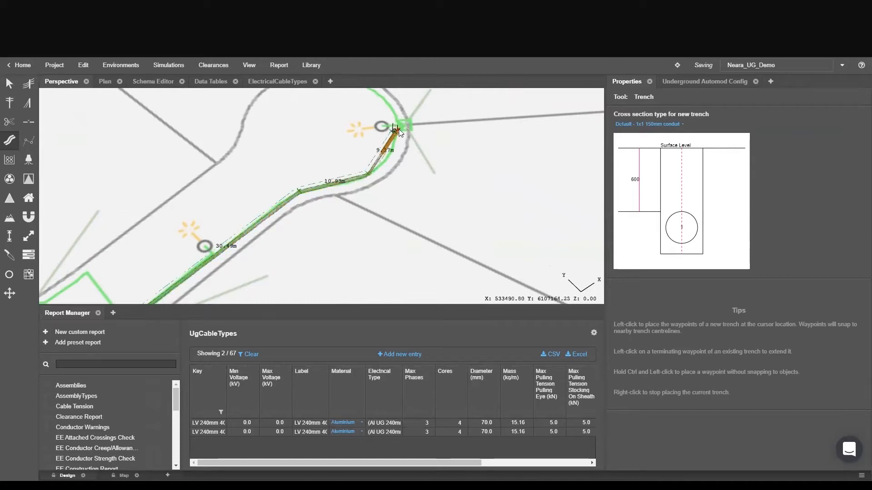
click(403, 124)
click(396, 120)
Continue the trench from the green square around the bend to the green circle at the end of the route.
middle_drag(352, 114, 436, 253)
click(463, 231)
click(411, 208)
click(381, 209)
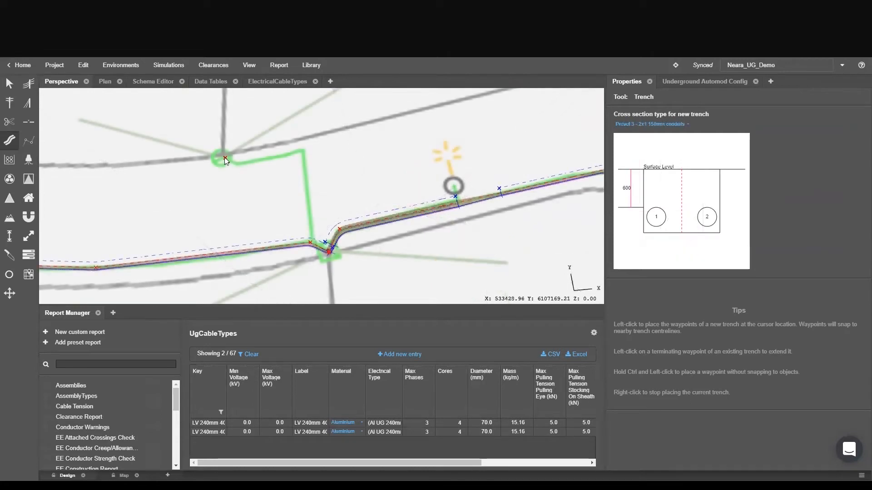
Draw a Preset 3 - 2x1 150mm conduits trench along the green branch from its circle to the pillar, with segments about 1.4, 6 and 11 m.
click(227, 160)
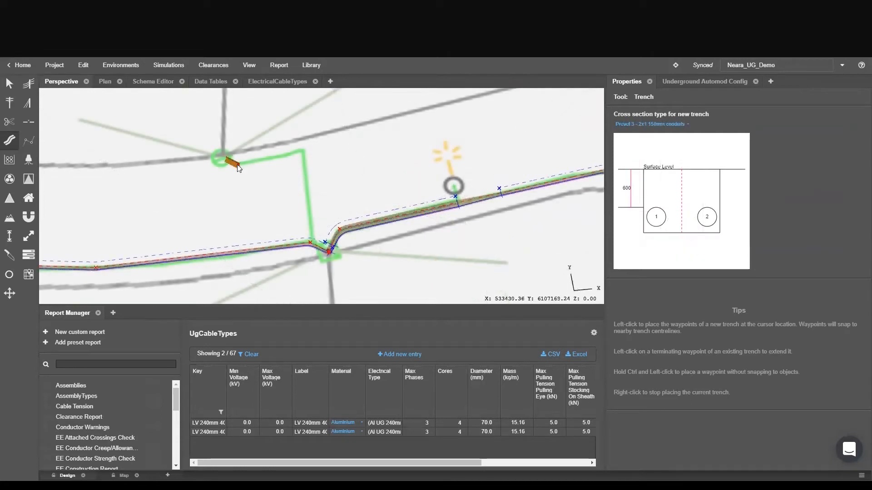
click(301, 150)
click(310, 241)
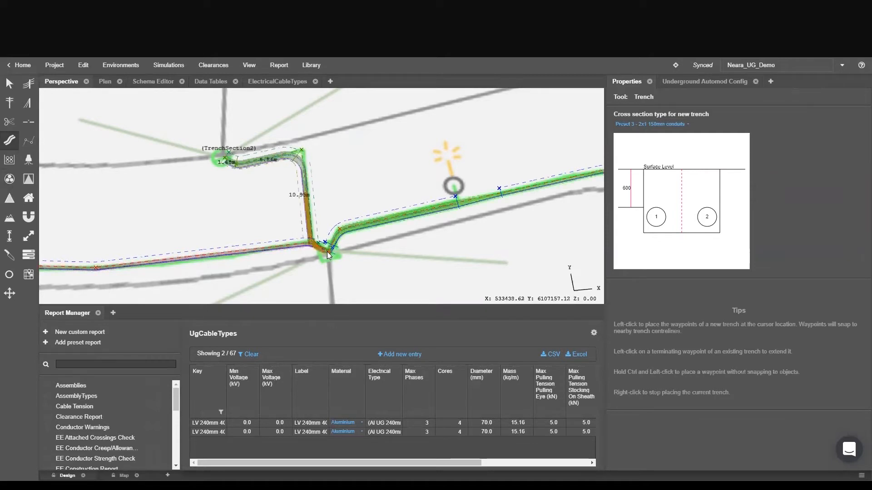
click(329, 254)
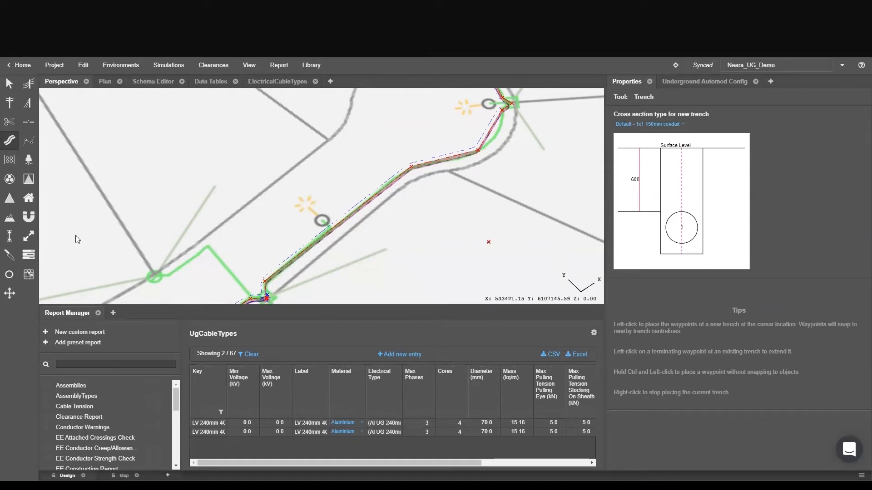
Leave the Trench tool and examine the new trench between the pillar and the first streetlight.
scroll(295, 285, up, 4)
middle_drag(323, 277, 345, 228)
scroll(307, 199, up, 3)
key(Escape)
scroll(260, 214, up, 3)
right_drag(261, 215, 260, 241)
scroll(260, 242, down, 5)
middle_drag(287, 216, 262, 202)
scroll(491, 162, down, 2)
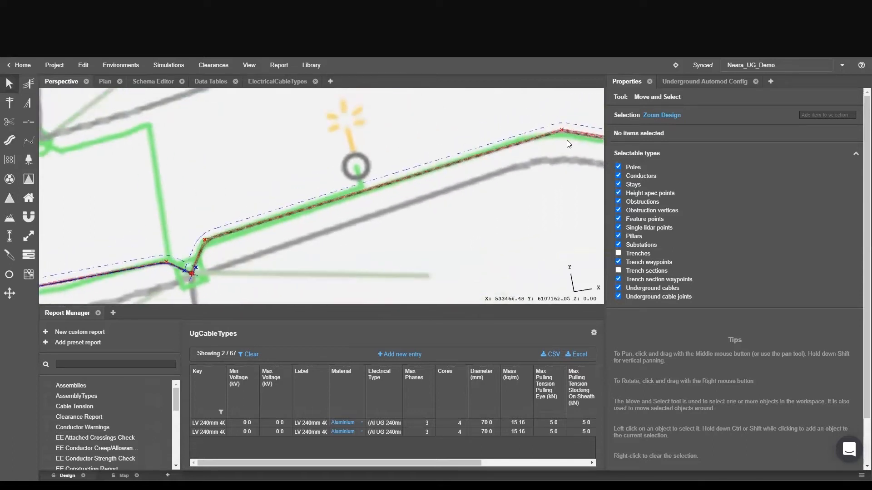
right_drag(235, 237, 317, 175)
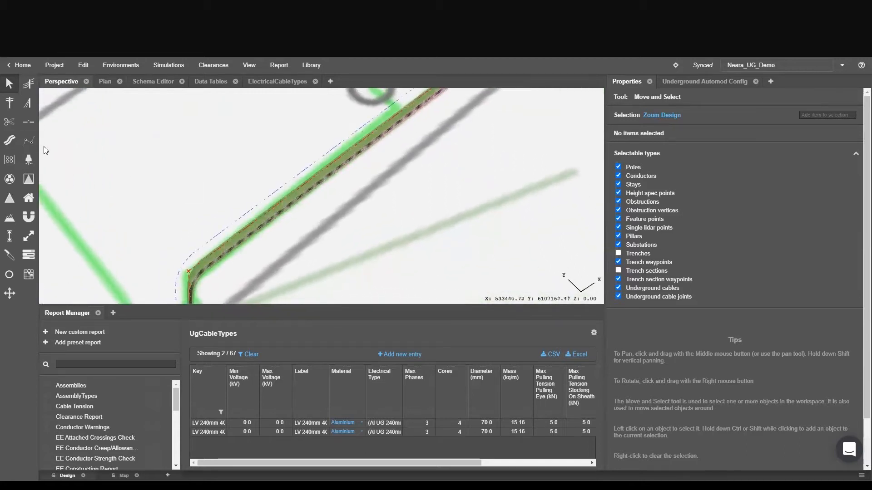
click(9, 140)
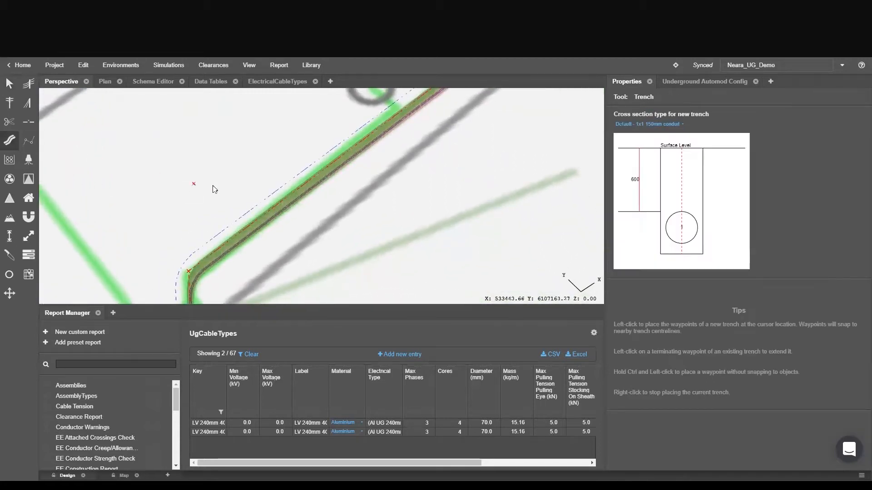
right_drag(317, 166, 299, 178)
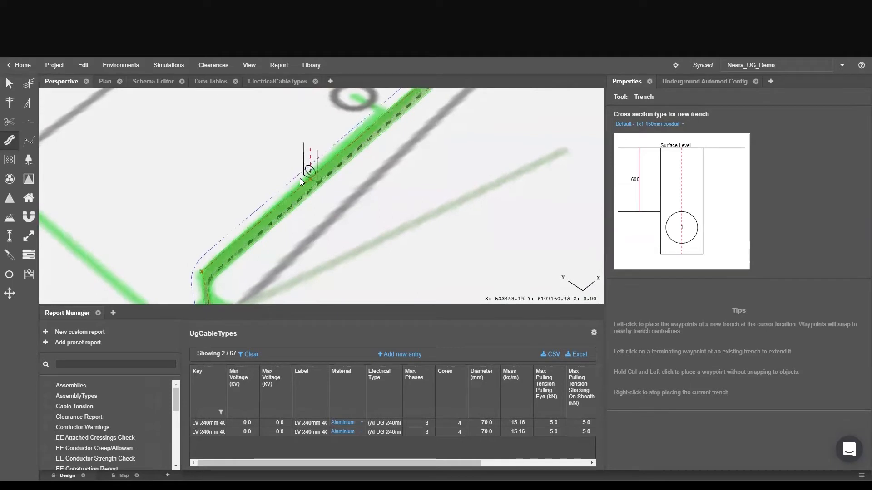
click(332, 159)
Place a Preset 3 - 2x1 150mm conduits trench section along the new trench from the pillar to the first streetlight's branch.
click(14, 164)
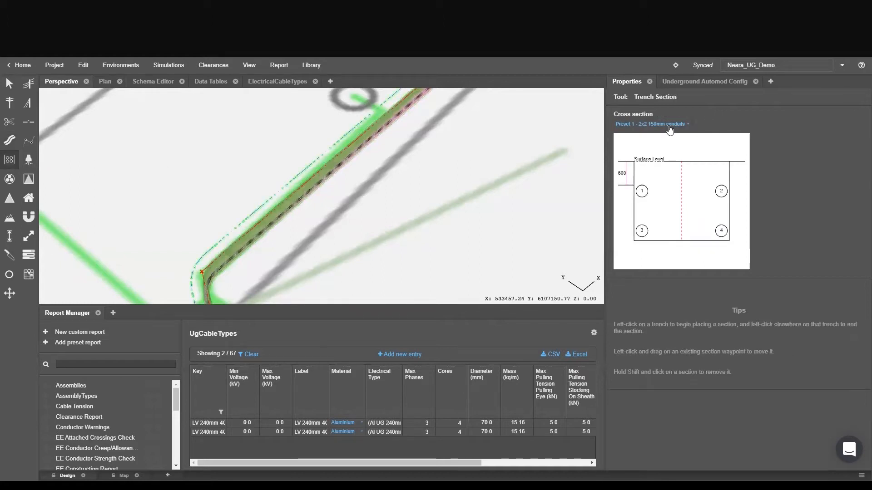
click(655, 124)
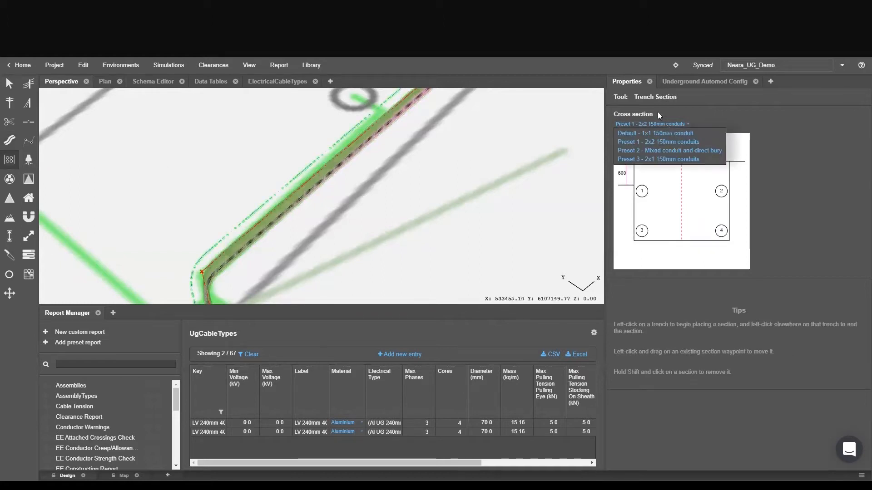
click(661, 159)
middle_drag(219, 261, 175, 282)
scroll(196, 266, down, 3)
click(187, 271)
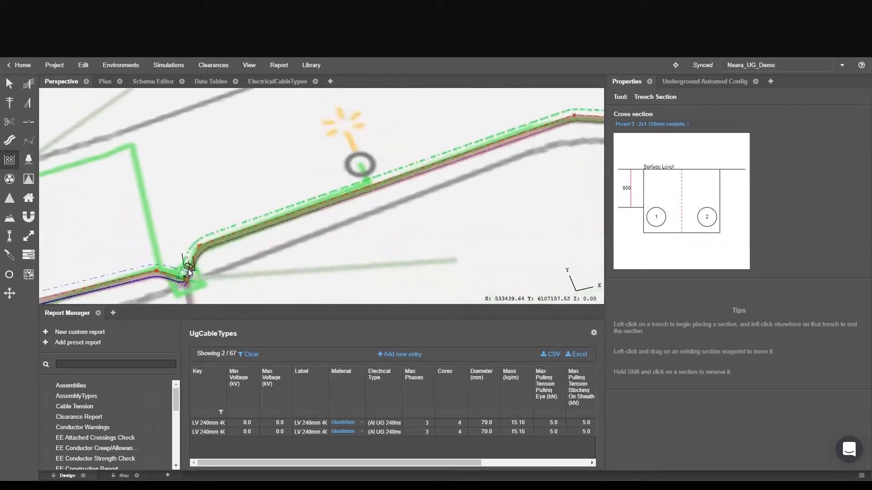
scroll(368, 184, up, 2)
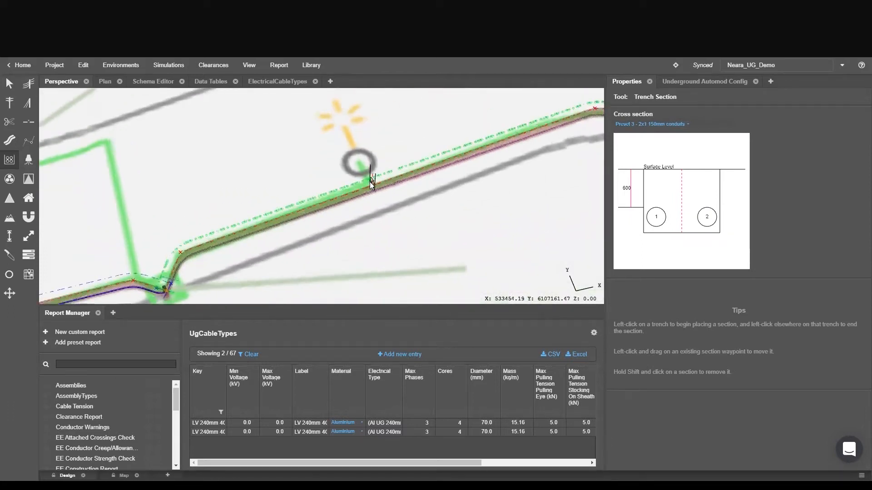
click(368, 186)
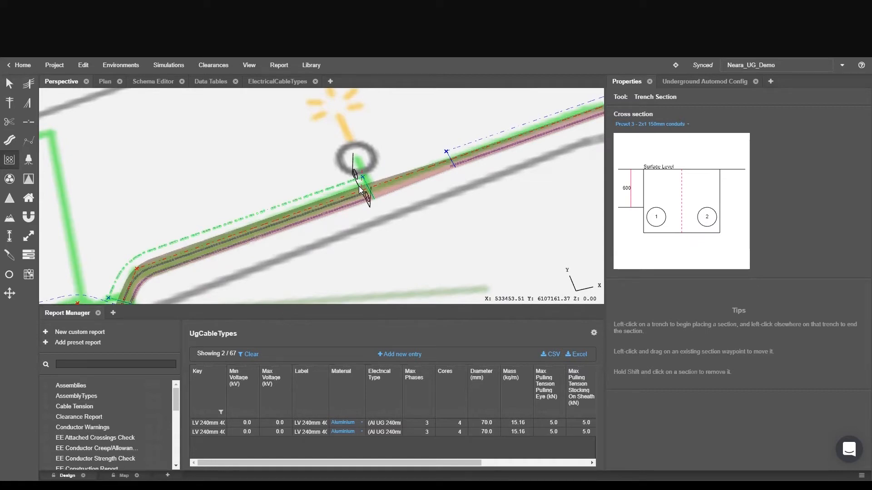
Inspect both ends of the new two-conduit trench section, at the pillar and at the streetlight's branch.
middle_drag(217, 253, 384, 160)
scroll(218, 232, up, 2)
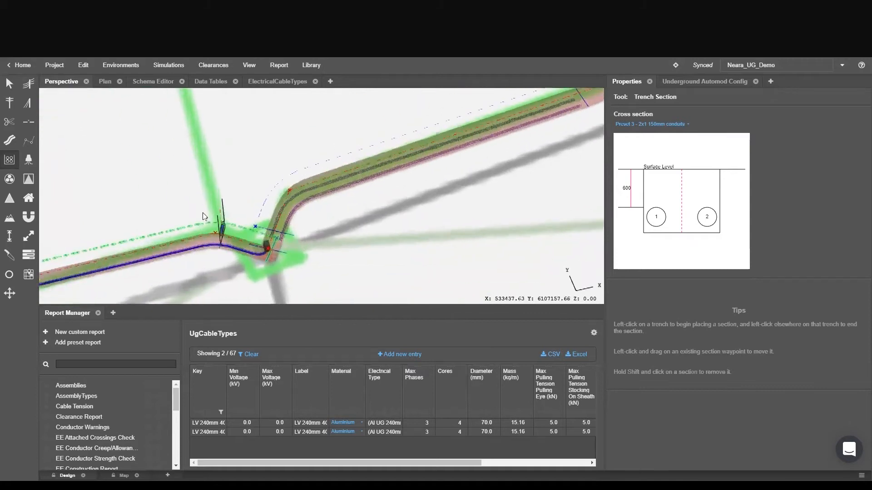
right_drag(211, 219, 221, 233)
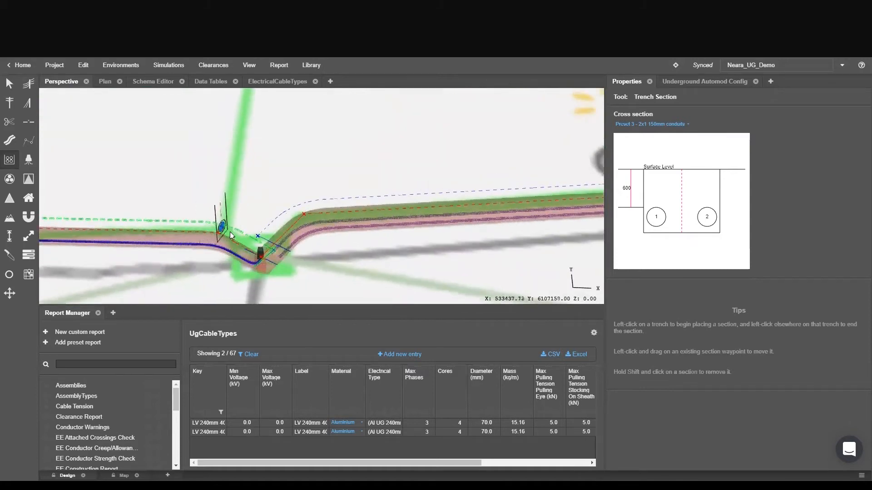
mouse_move(351, 211)
right_down()
mouse_move(295, 196)
mouse_move(343, 210)
right_up()
scroll(416, 213, down, 2)
middle_drag(367, 208, 320, 201)
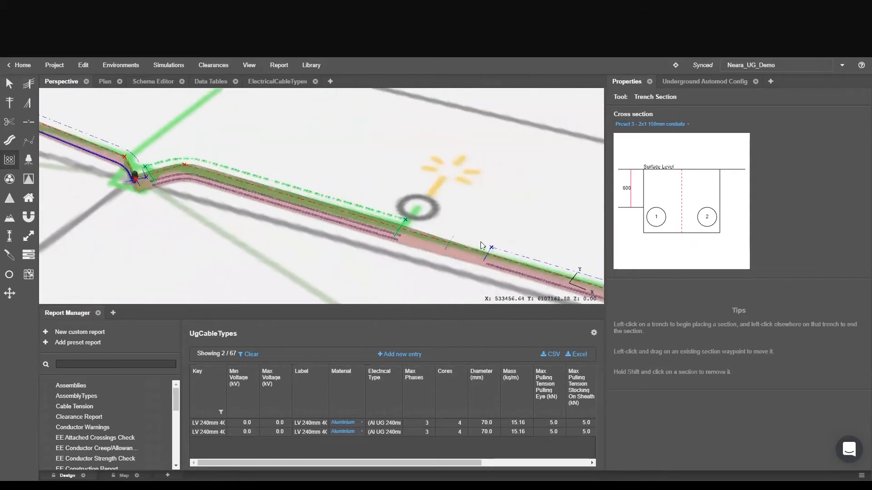
right_drag(528, 259, 305, 220)
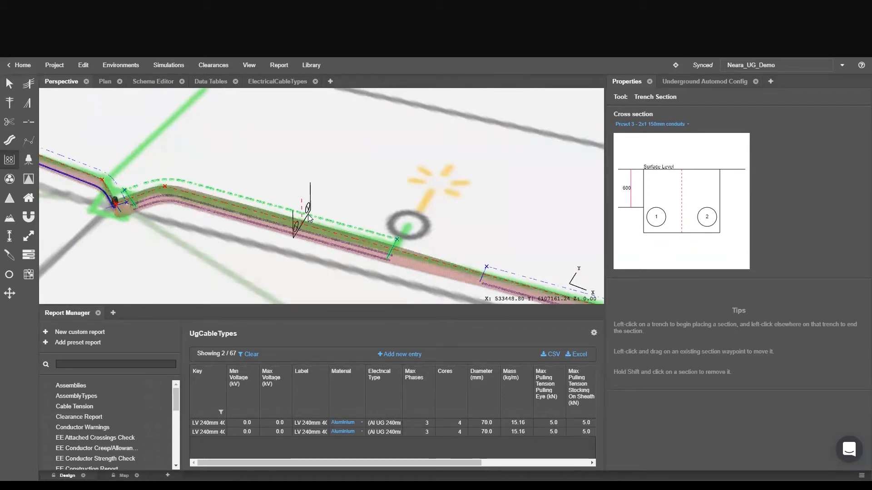
Lay an LV 240mm 4C Al XLPE STRANDED cable from the pillar through placement 1 of the 2x1 section and of the following 1x1 section.
click(10, 179)
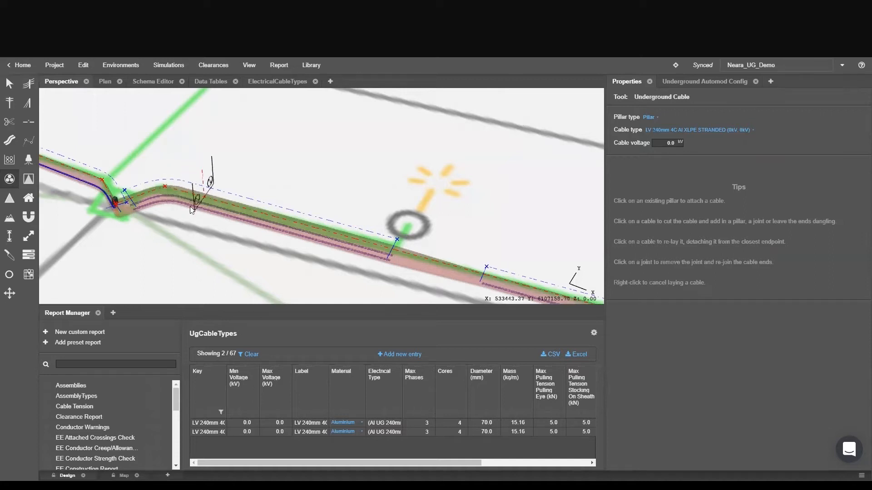
scroll(126, 211, up, 3)
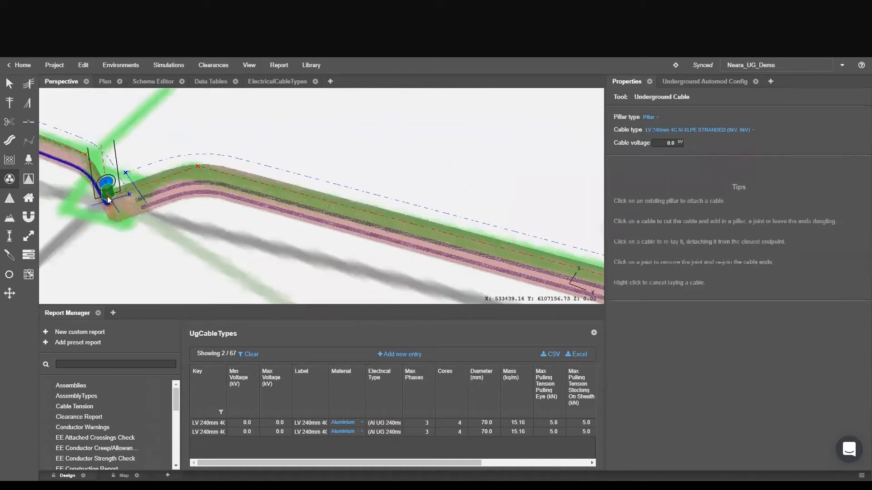
click(107, 195)
click(348, 226)
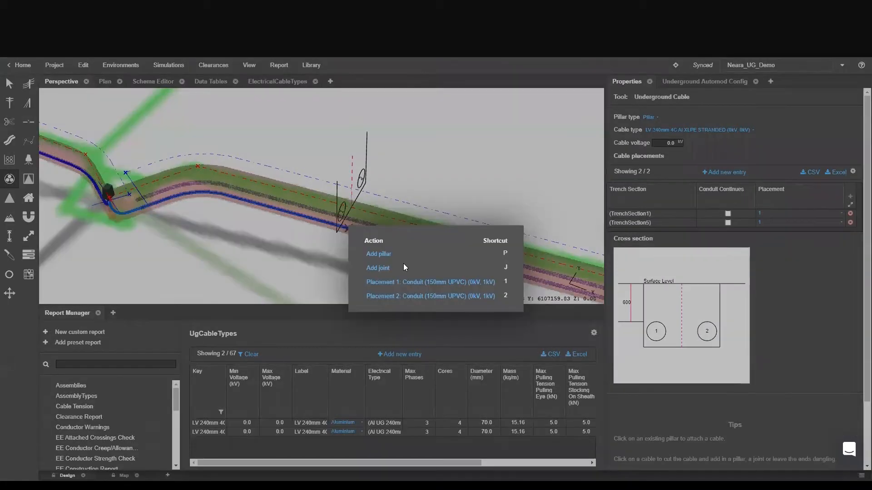
click(411, 288)
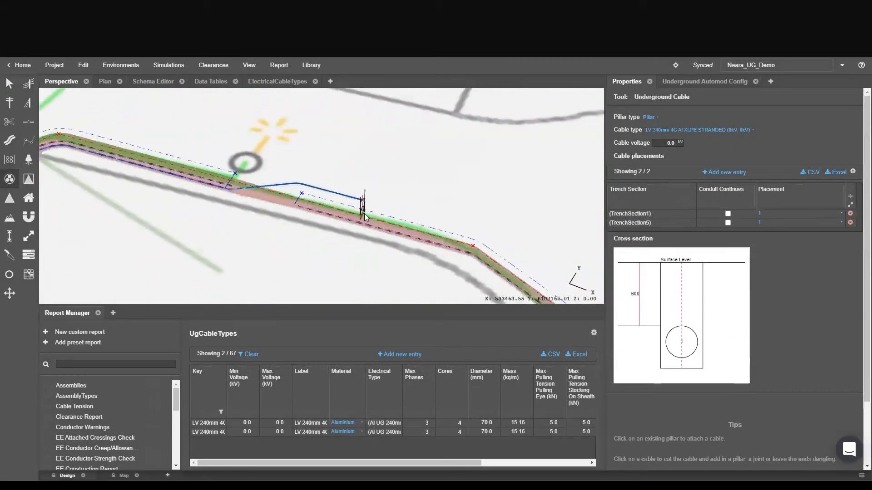
click(369, 218)
click(380, 219)
click(425, 293)
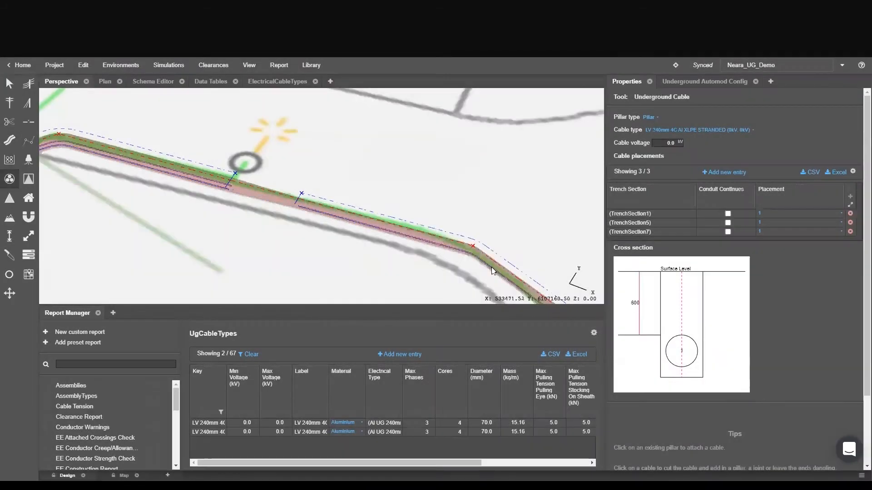
Run the cable along the trench to the green square by the second streetlight and add a pillar there.
middle_drag(323, 183, 197, 145)
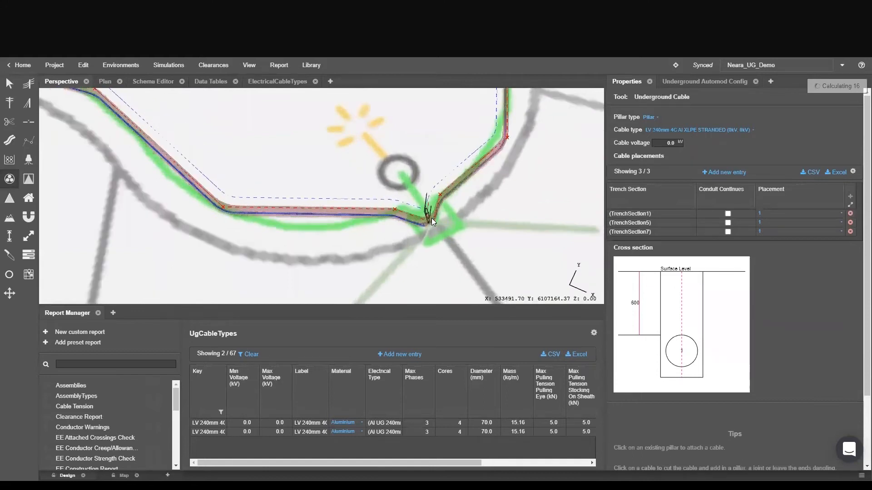
click(431, 218)
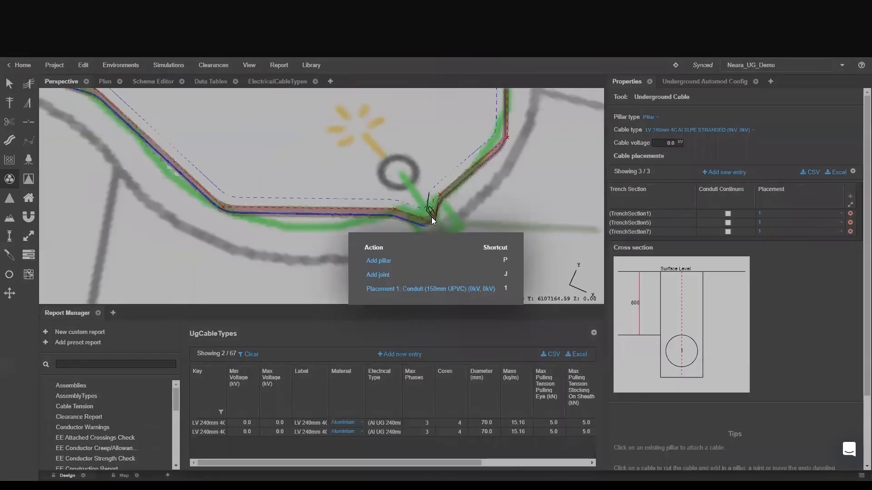
click(385, 267)
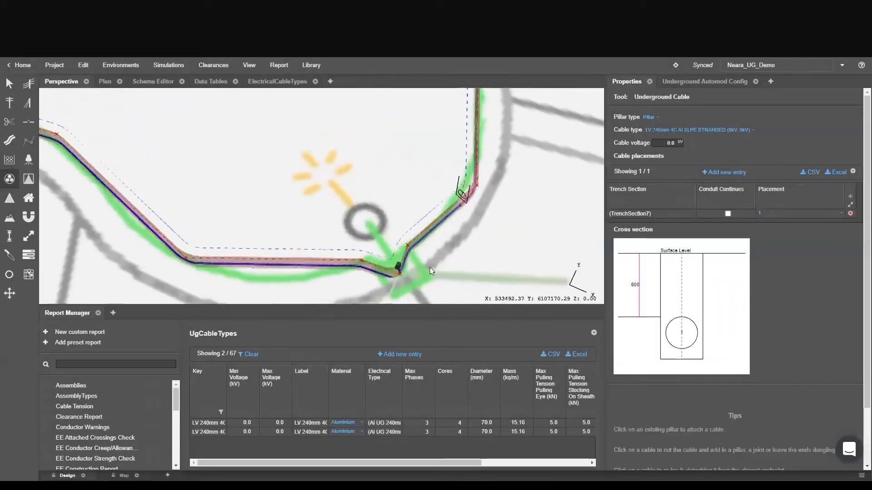
Continue the cable to the green circle at the trench's end, add a pillar there and finish laying the cable.
drag(389, 119, 418, 180)
scroll(428, 207, up, 2)
click(418, 179)
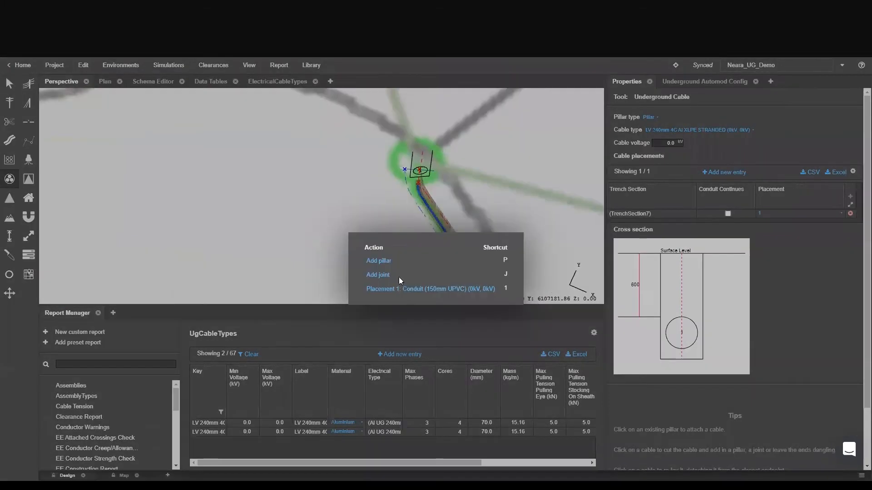
click(375, 260)
right_click(380, 224)
Review the laid cable run back along the trench to the starting pillar and the first streetlight.
scroll(218, 229, down, 3)
drag(217, 230, 430, 158)
drag(157, 181, 385, 181)
scroll(356, 184, down, 3)
drag(258, 176, 366, 232)
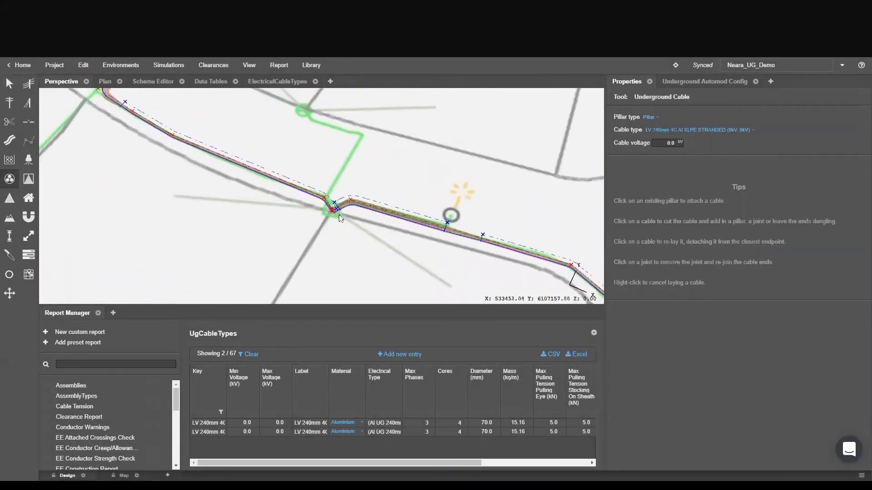
scroll(356, 212, up, 2)
mouse_move(339, 207)
mouse_down()
mouse_move(343, 224)
mouse_move(301, 204)
mouse_move(305, 220)
mouse_up()
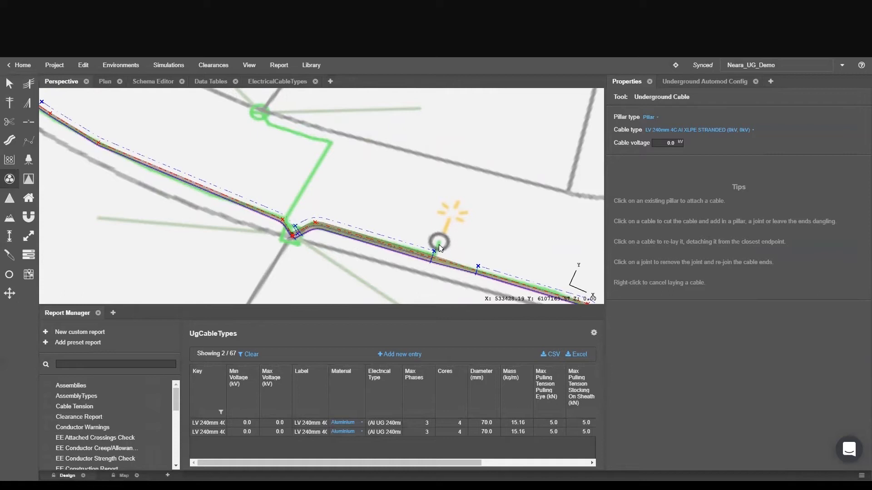
Add a pillar at the green circle ending the branch trench and lay a cable from it to the pillar at the trench junction.
drag(414, 230, 424, 248)
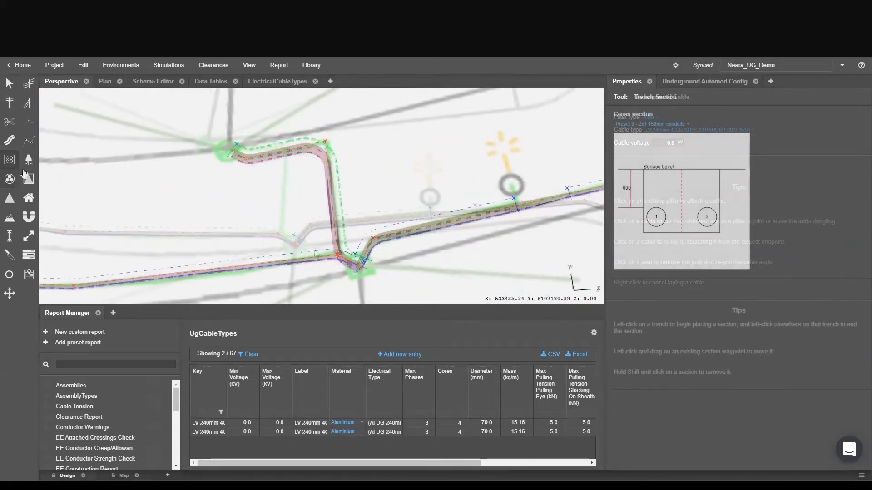
click(9, 178)
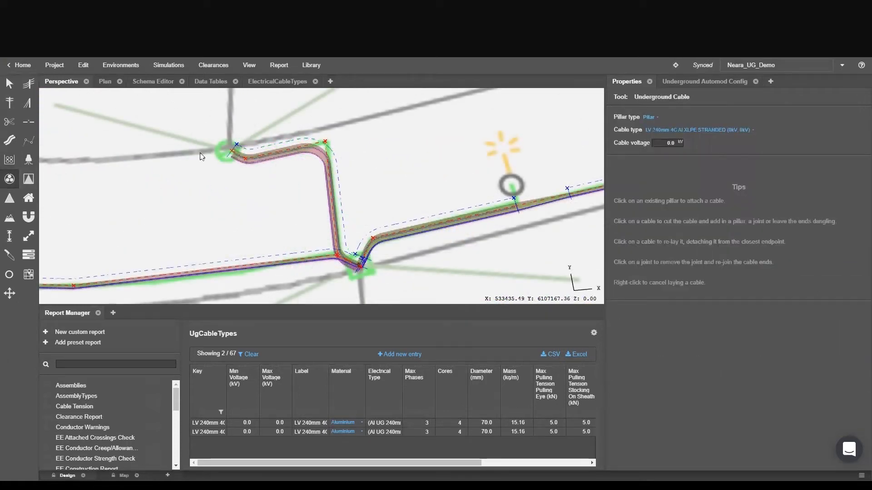
click(231, 151)
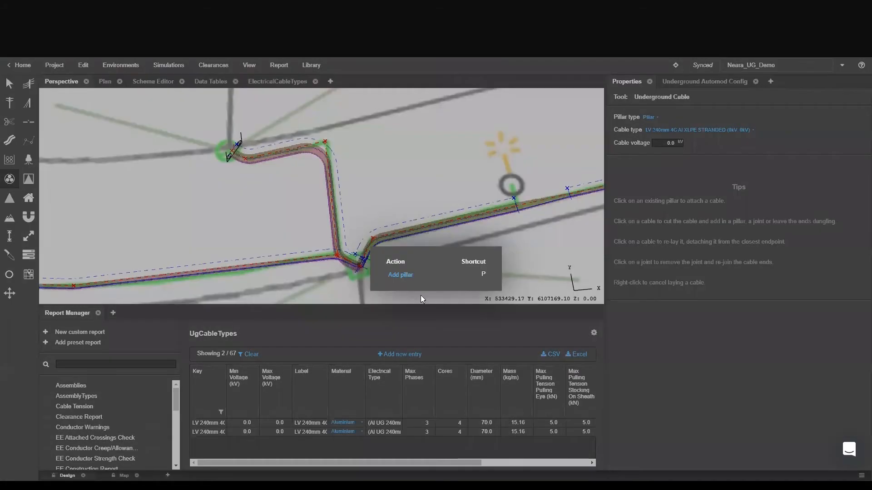
click(397, 278)
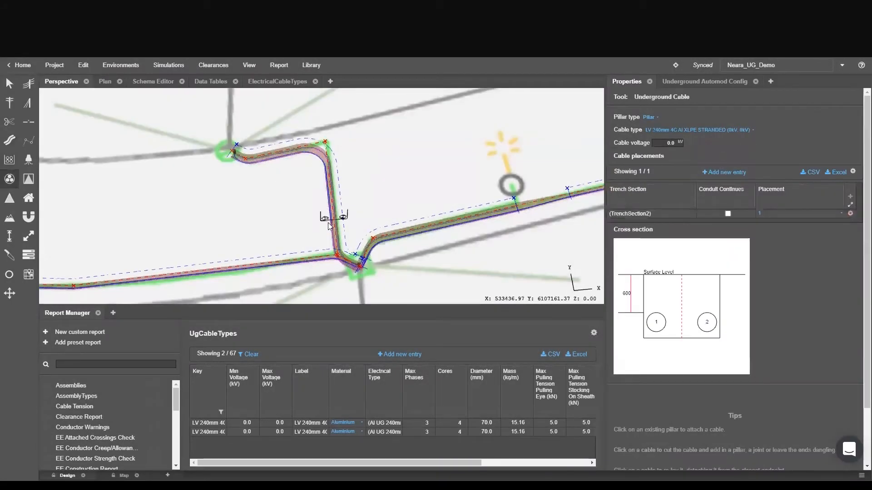
click(360, 266)
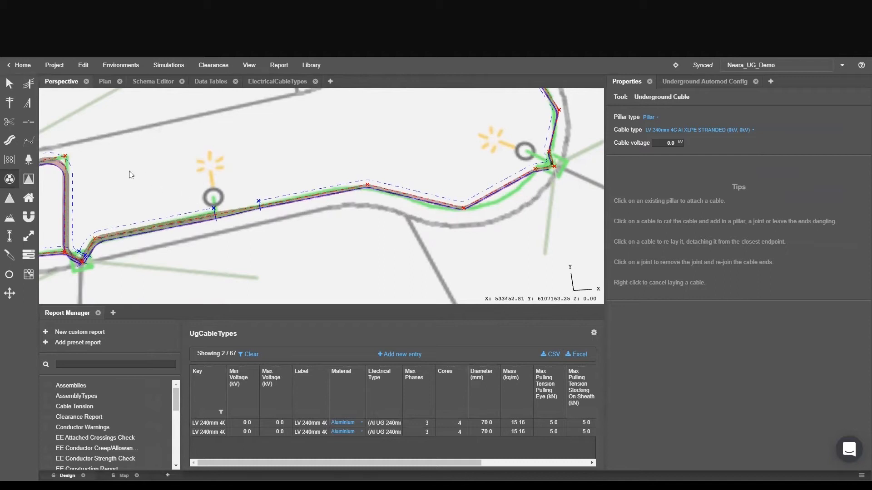
Place a 4PT100 8m pole on each of the two streetlight circles along the eastern trench run.
click(10, 104)
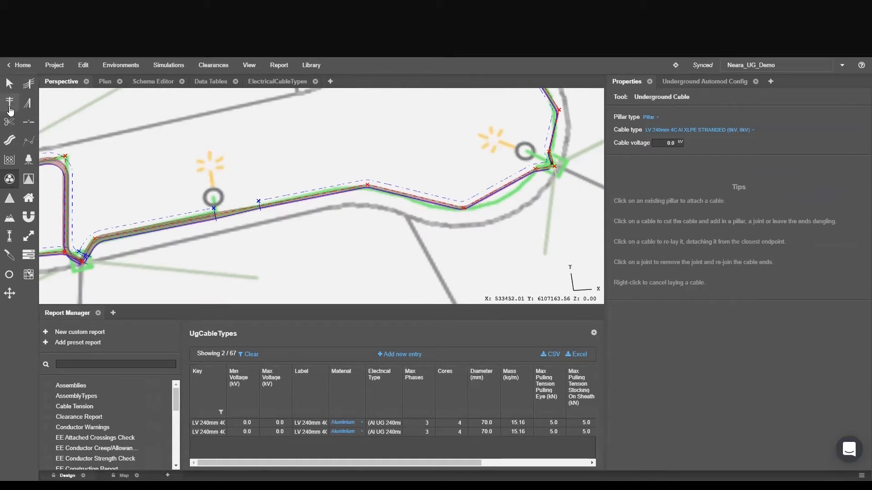
click(213, 197)
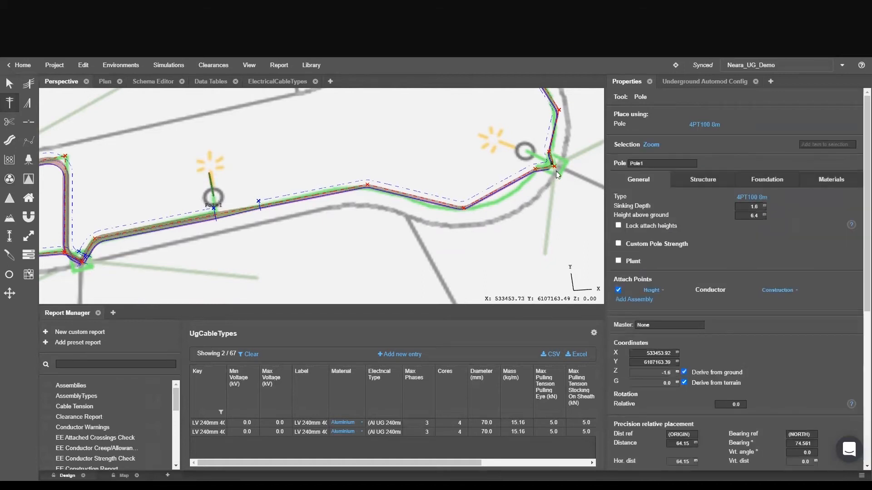
click(528, 152)
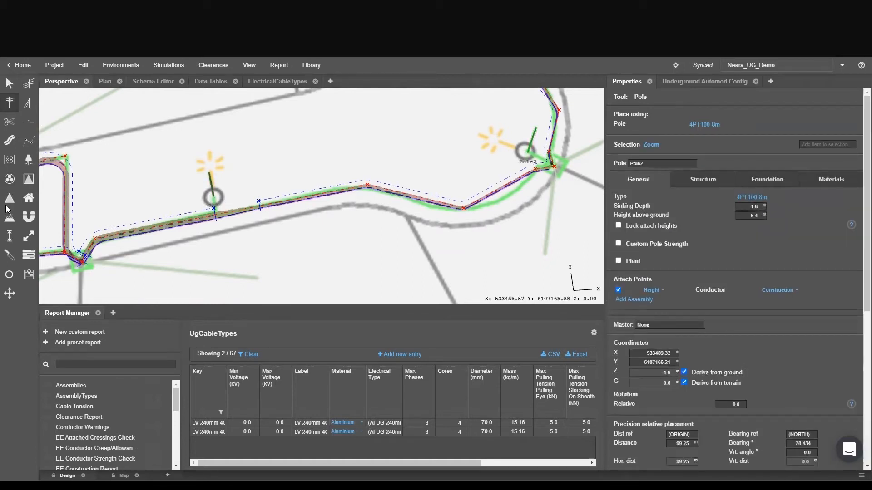
Lay a cable from the junction pillar through placement 2 of the 2x1 section and attach it to the first streetlight pole.
click(10, 180)
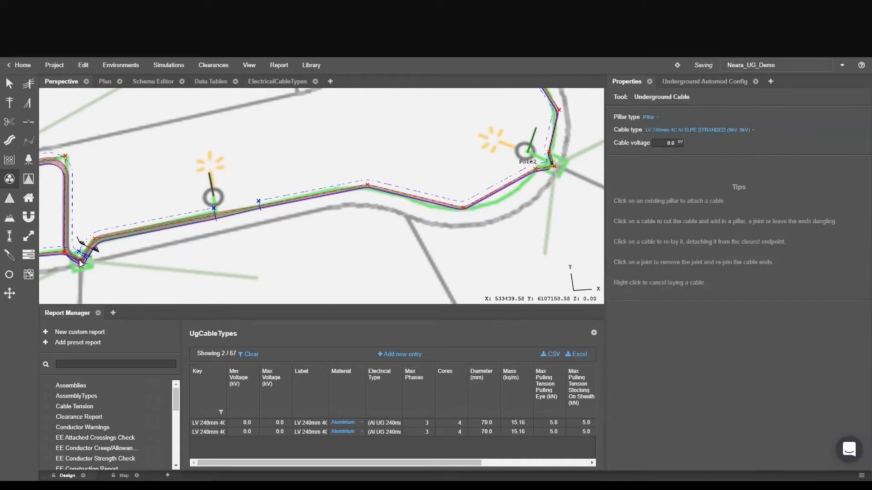
click(82, 264)
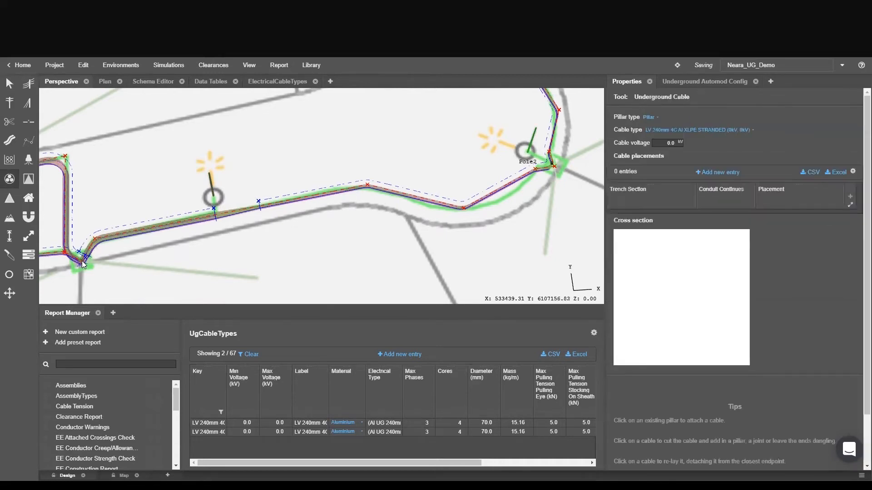
click(154, 222)
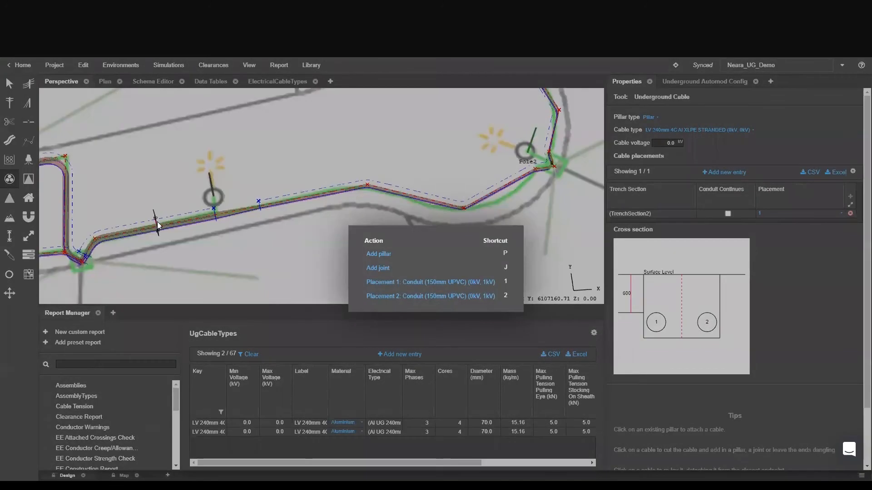
click(392, 296)
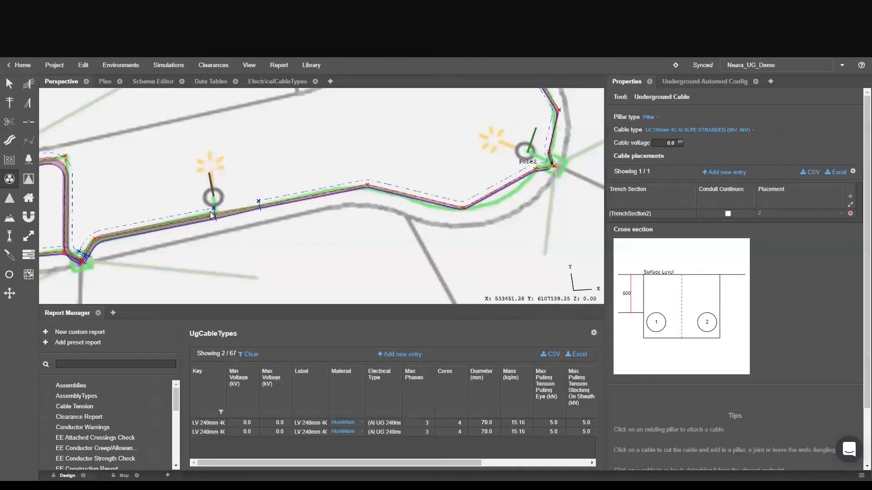
click(215, 196)
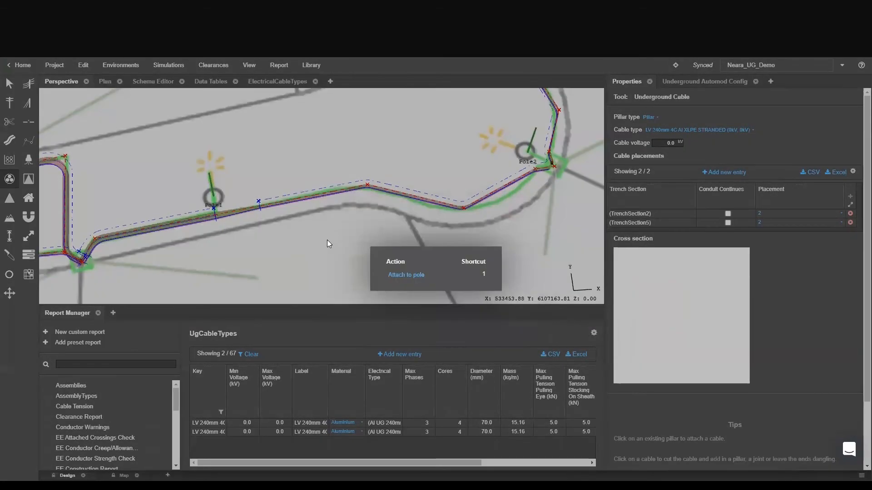
click(401, 275)
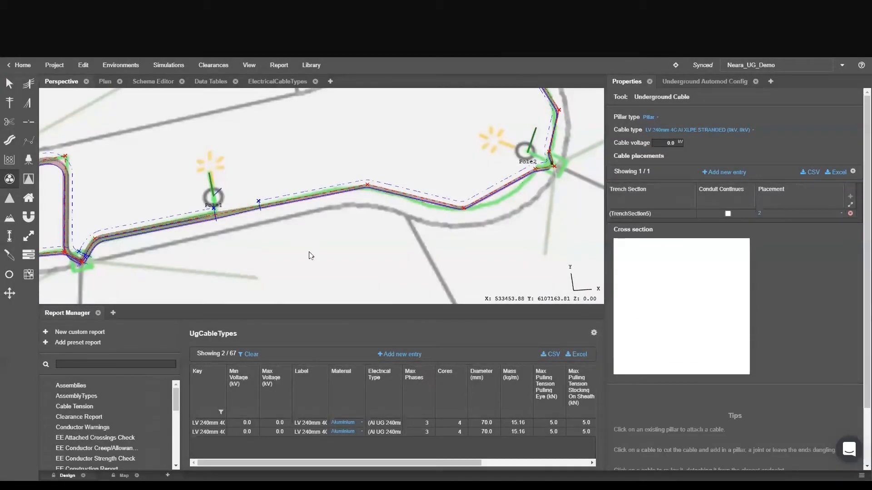
scroll(227, 216, up, 3)
right_click(387, 245)
scroll(394, 234, down, 3)
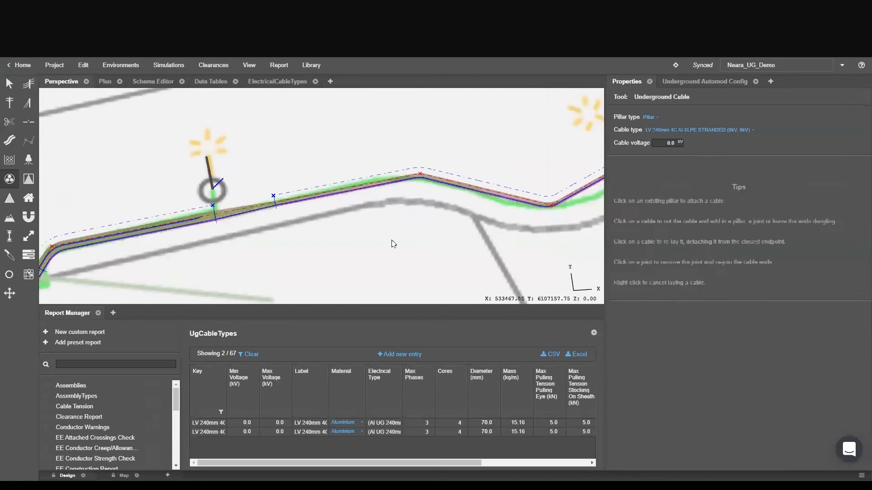
Lay a cable from the pillar at the green square to the second streetlight pole and attach it there.
middle_drag(394, 233, 244, 254)
scroll(405, 194, up, 2)
scroll(405, 194, up, 4)
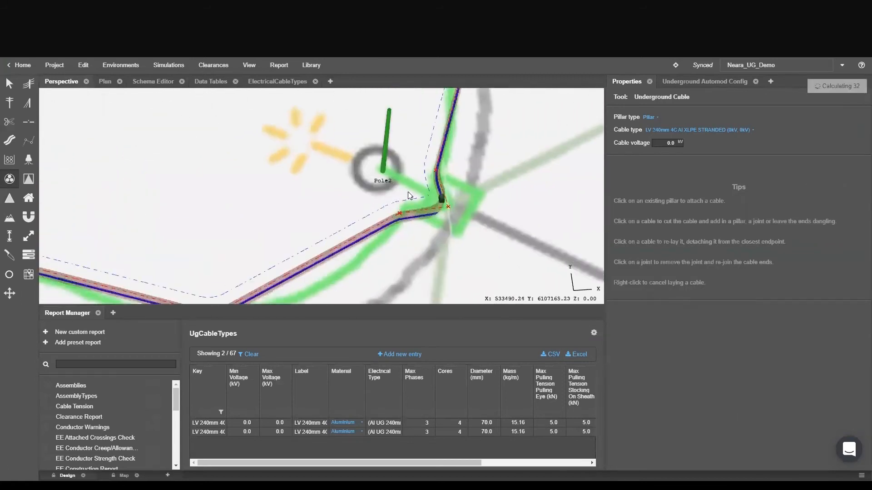
click(442, 194)
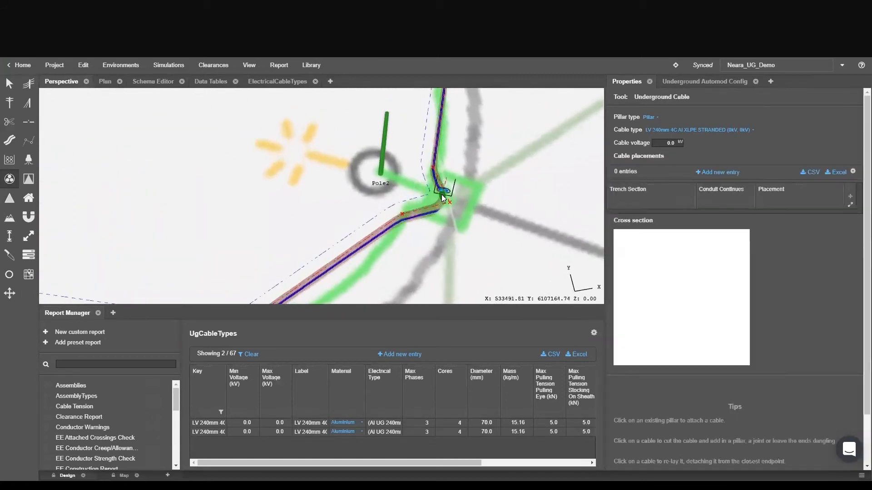
click(379, 172)
click(406, 275)
scroll(359, 221, down, 4)
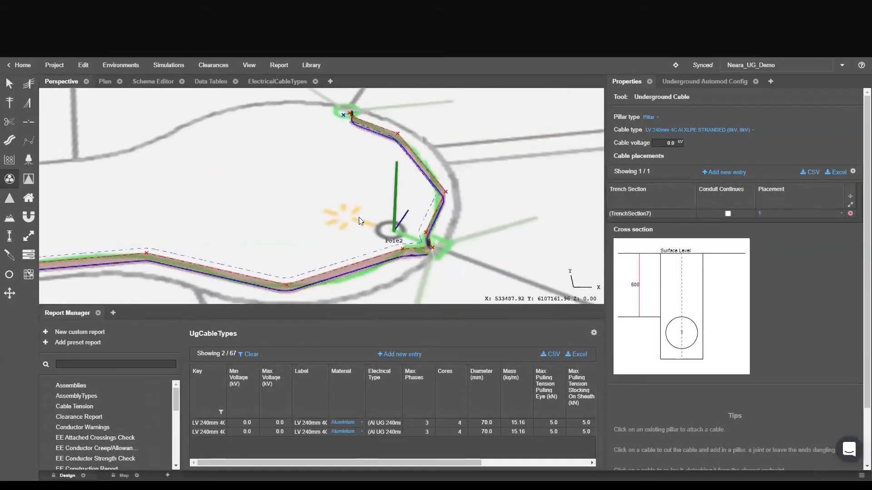
Place three All Regions - Units and relocatable homes service points, phase ABC, for the pillar at the trench junction.
drag(359, 221, 327, 249)
scroll(327, 249, down, 4)
right_drag(424, 228, 657, 210)
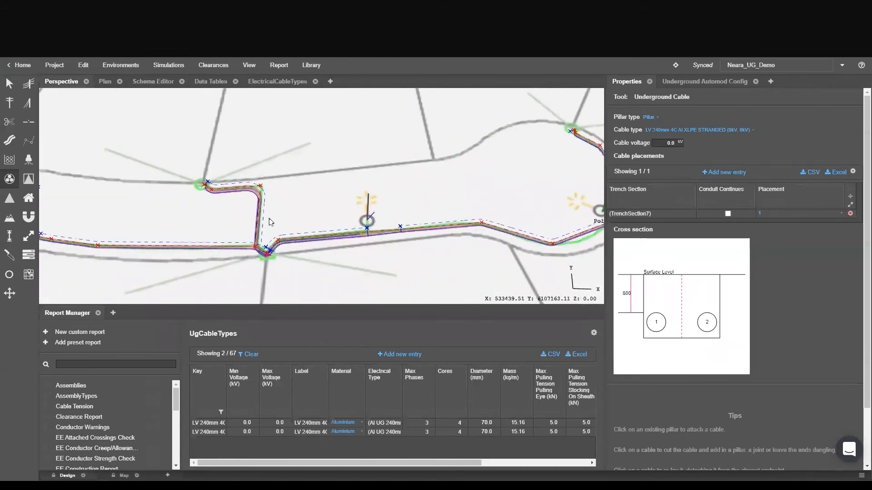
scroll(269, 218, down, 3)
right_drag(276, 205, 305, 187)
drag(305, 187, 312, 200)
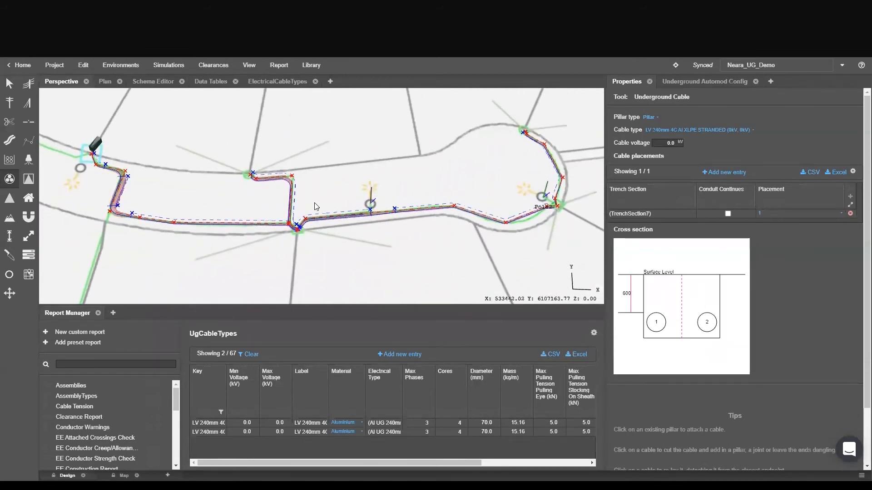
click(10, 202)
click(297, 232)
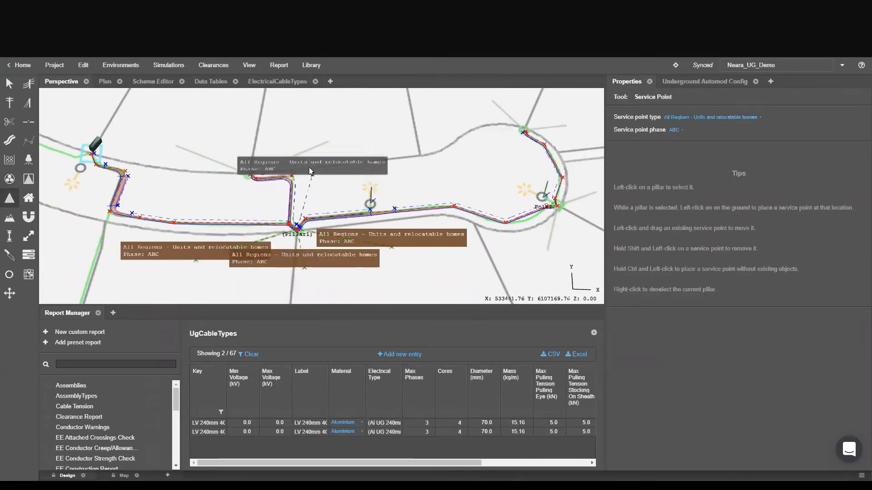
key(Escape)
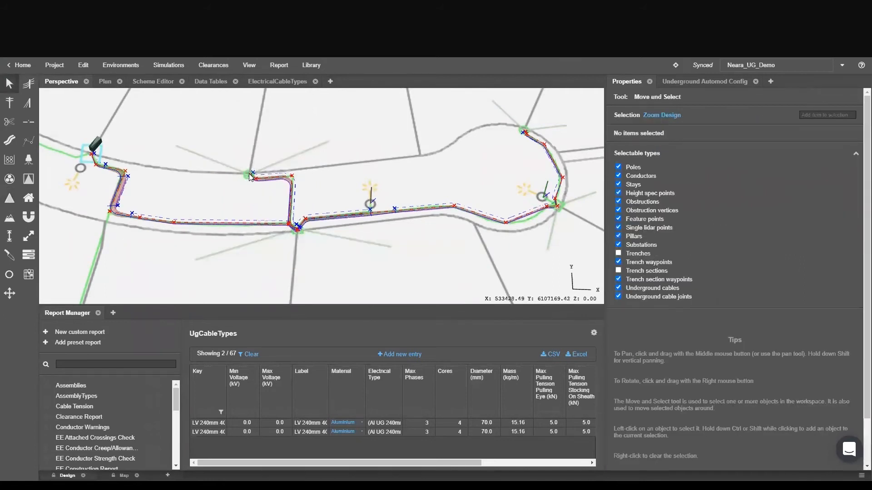
Place two service points at the ends of the marked service lines for the pillar at the branch trench's end.
click(163, 145)
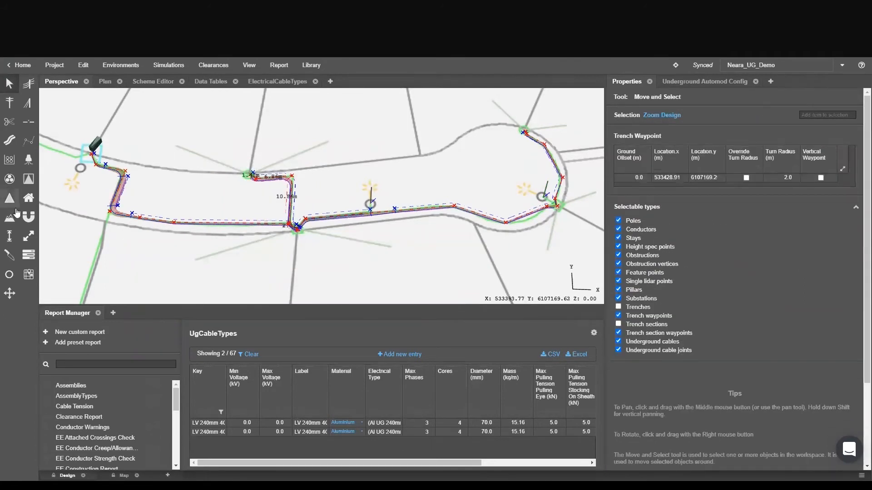
click(10, 201)
click(252, 177)
click(181, 145)
click(325, 141)
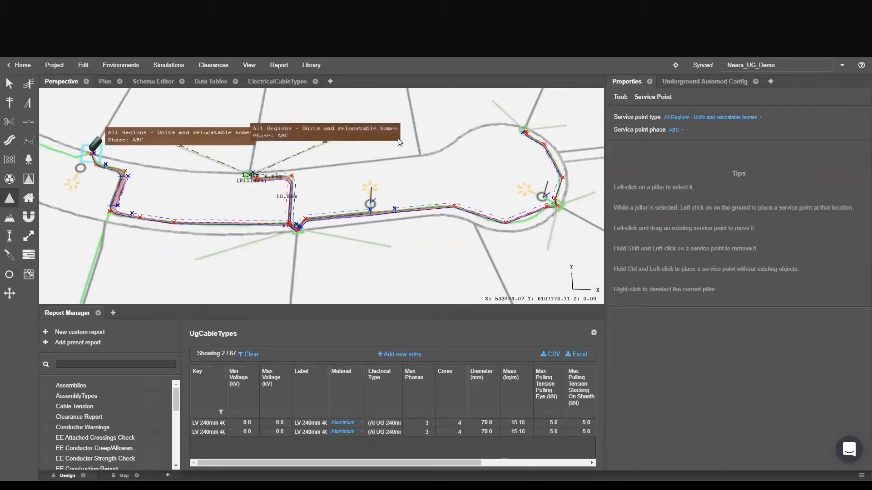
right_click(526, 136)
Place service points for the pillar by the second streetlight and for the pillar at the main trench's end.
middle_drag(579, 213, 354, 203)
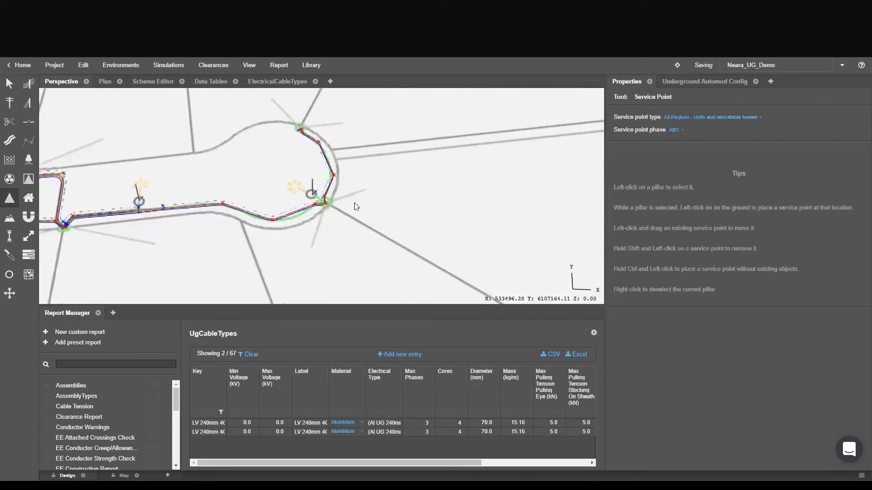
scroll(335, 207, up, 3)
click(329, 203)
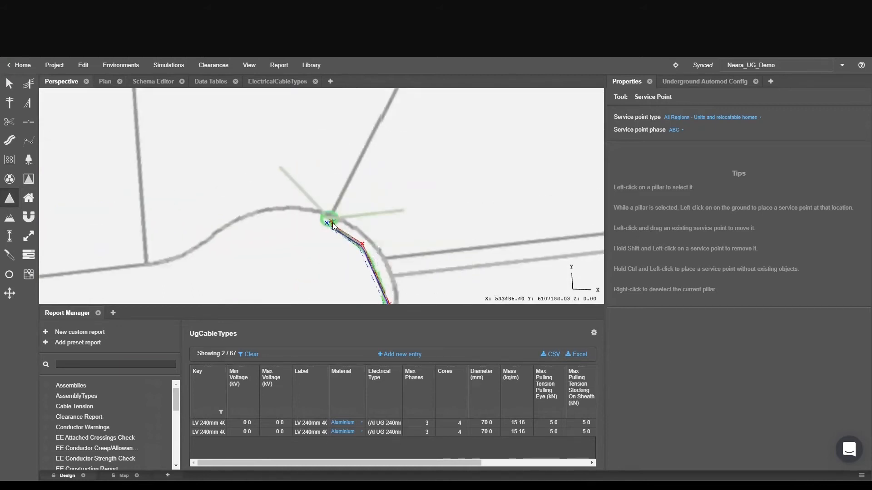
click(333, 222)
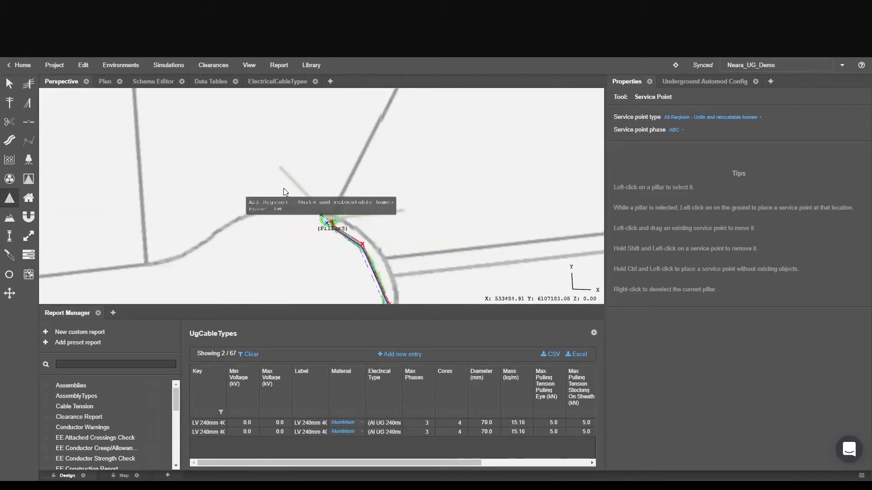
click(284, 167)
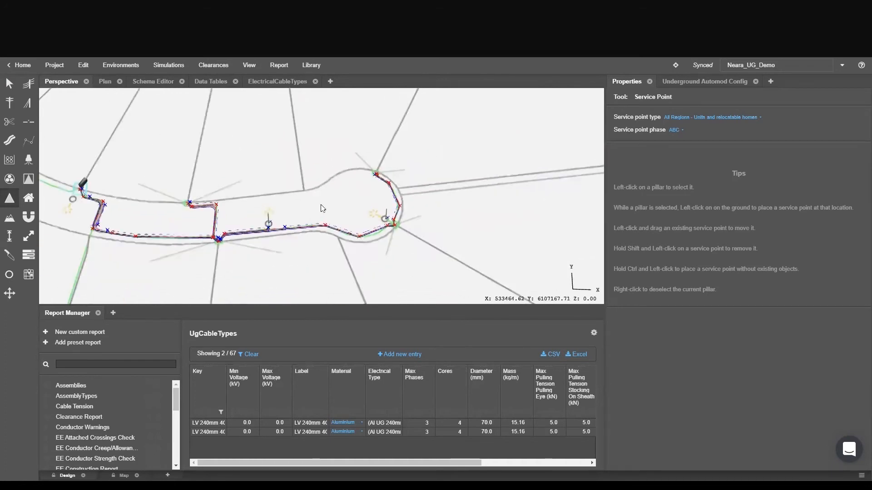
Open the Voltage Drop report and visualize its Max Voltage Drop column on the network.
scroll(321, 205, down, 1)
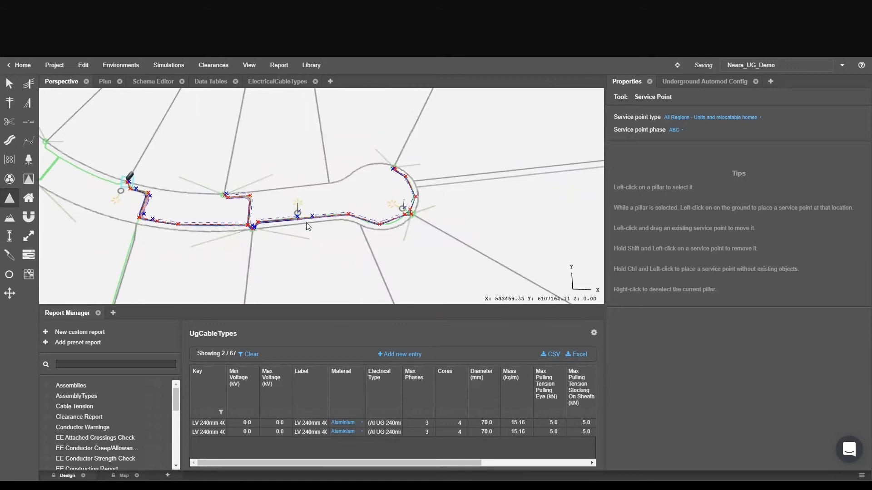
scroll(313, 220, down, 3)
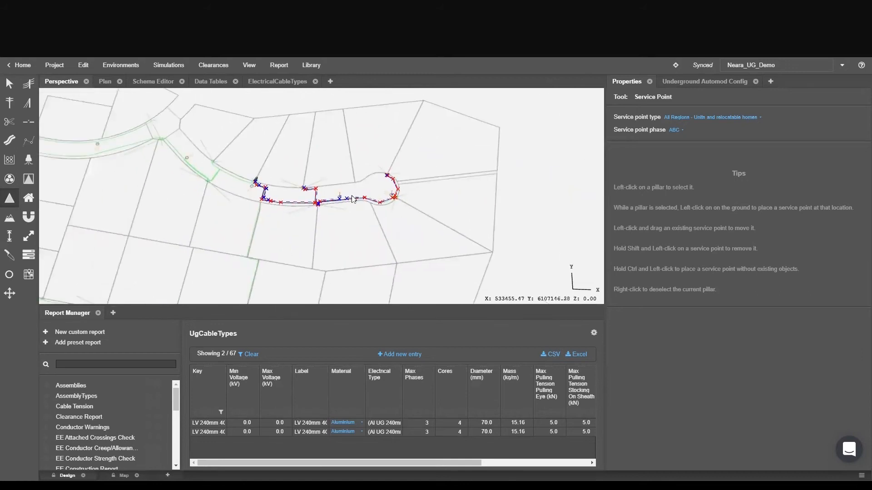
scroll(326, 186, up, 3)
scroll(320, 187, up, 1)
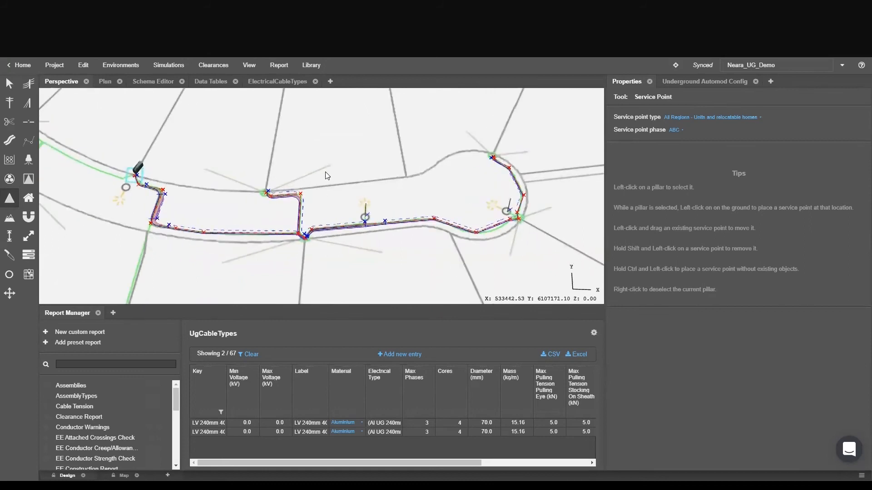
middle_drag(310, 189, 315, 175)
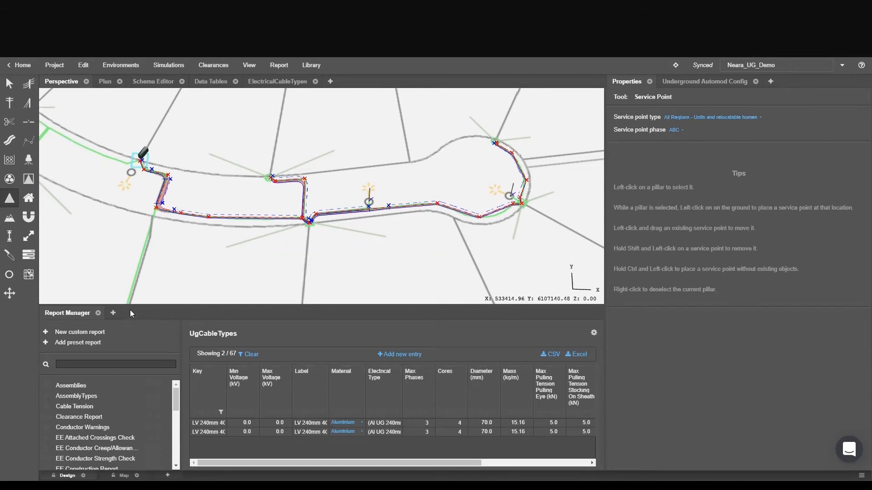
click(113, 313)
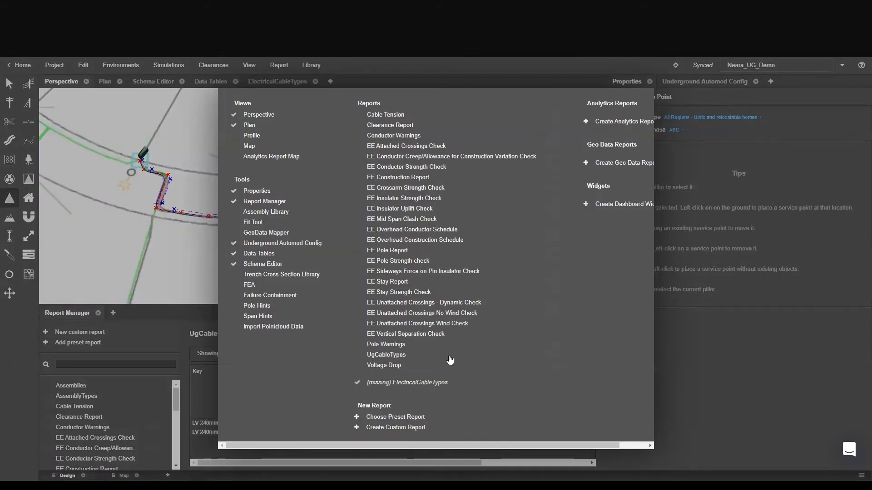
click(399, 368)
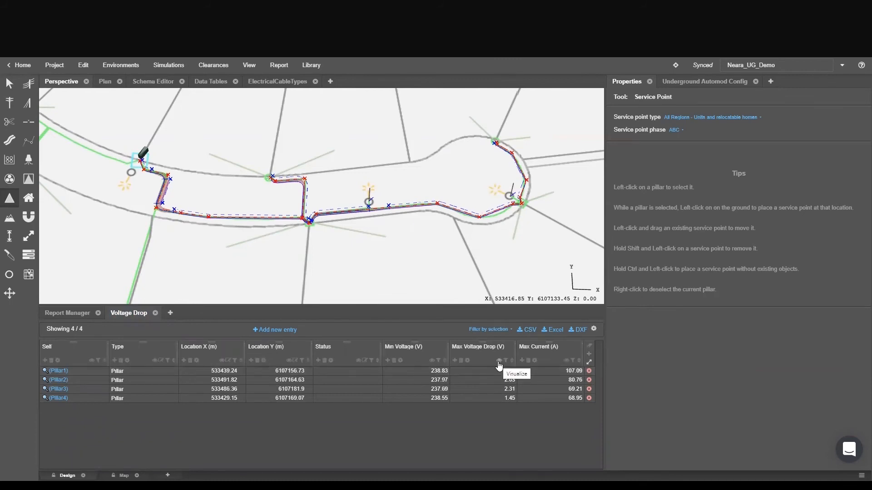
click(499, 362)
mouse_move(333, 219)
middle_down()
mouse_move(336, 189)
mouse_move(334, 225)
middle_up()
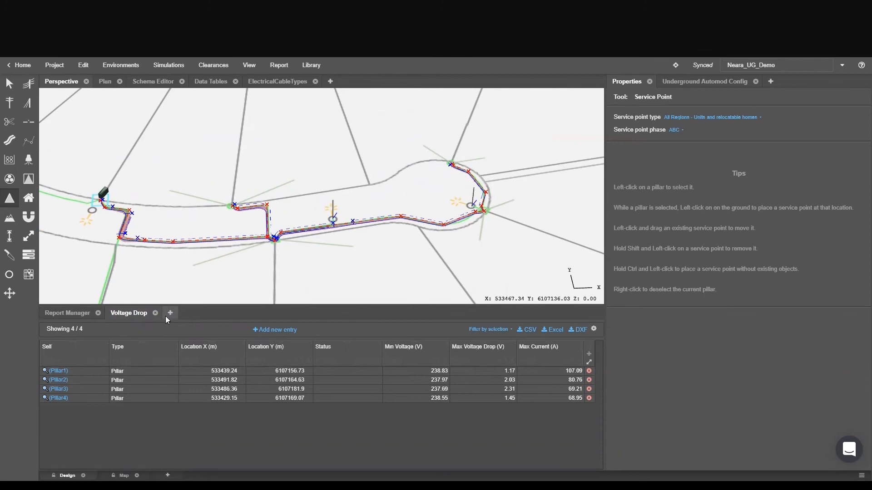
Open the Cable Tension report and visualize its Cable Pull Tension Forwards column on the network.
click(166, 315)
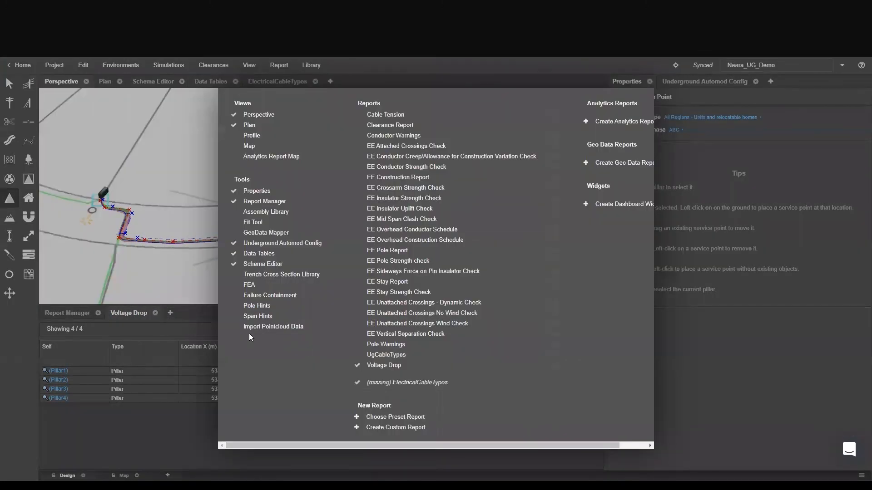
click(419, 114)
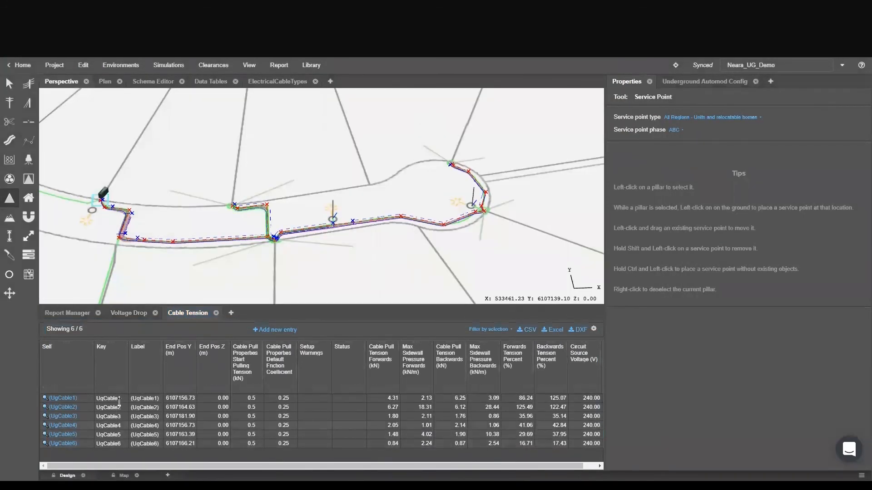
drag(241, 466, 395, 467)
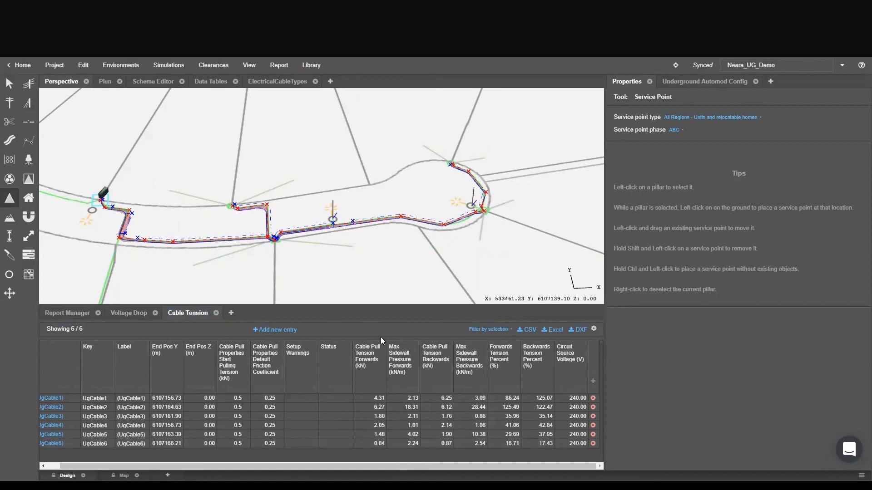
click(377, 389)
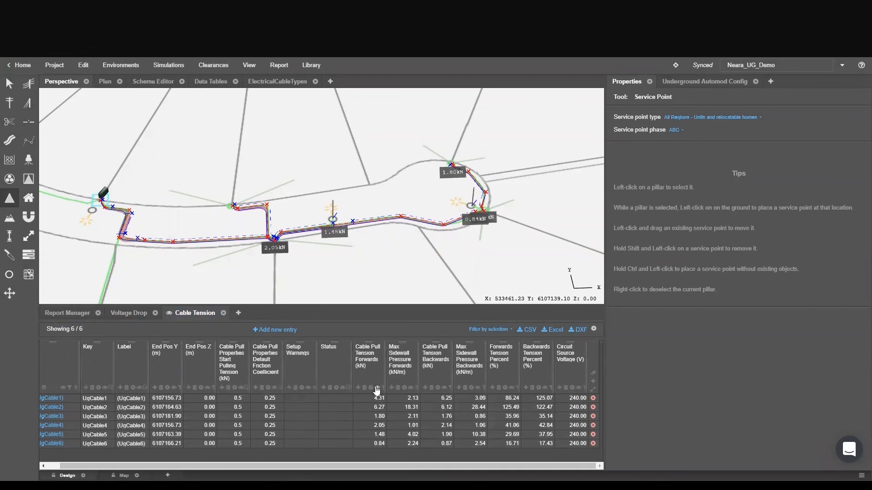
Examine the forward pull tension labels on the cables along the main trench, from the cul-de-sac back to the trench junction.
scroll(329, 230, up, 3)
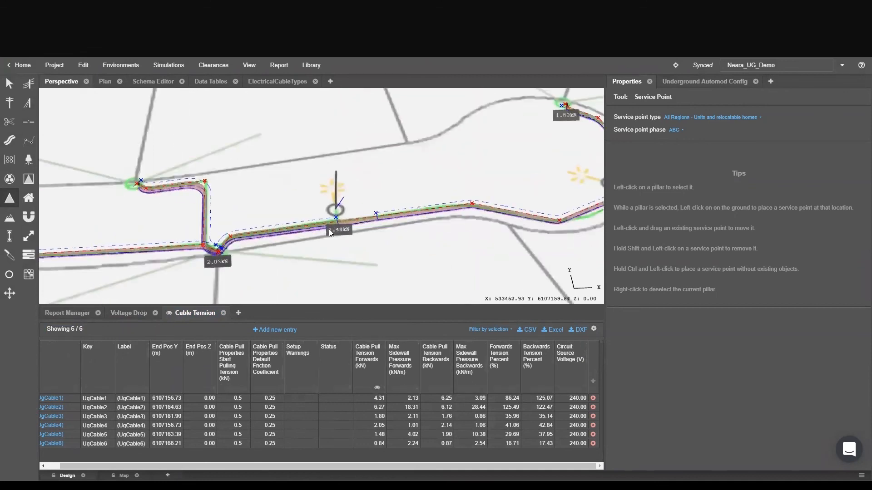
middle_drag(338, 233, 225, 244)
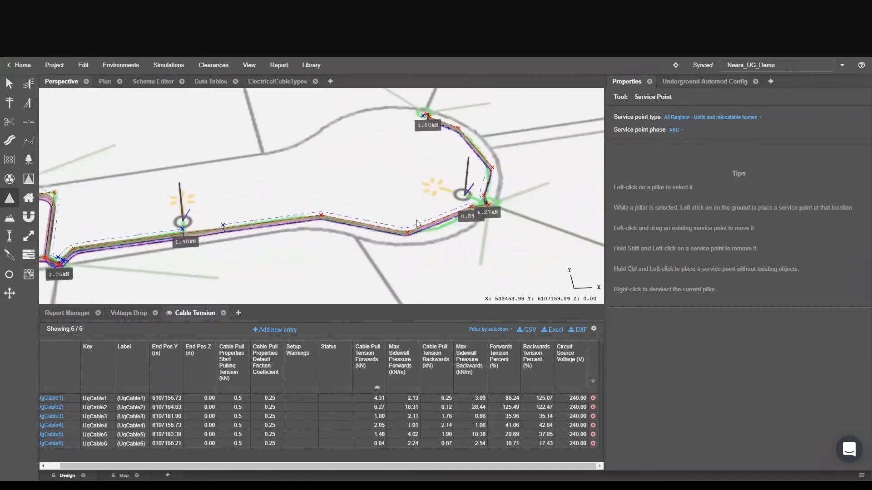
middle_drag(416, 222, 527, 192)
scroll(313, 191, down, 1)
middle_drag(312, 193, 262, 199)
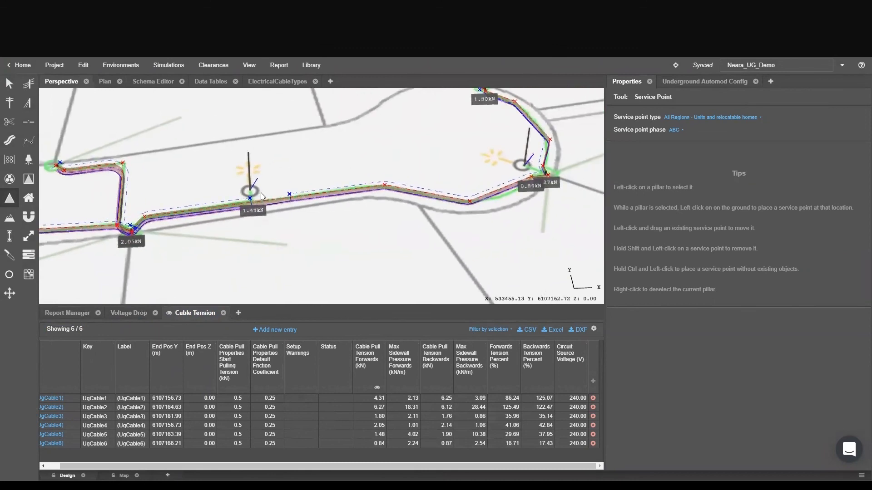
middle_drag(241, 231, 556, 202)
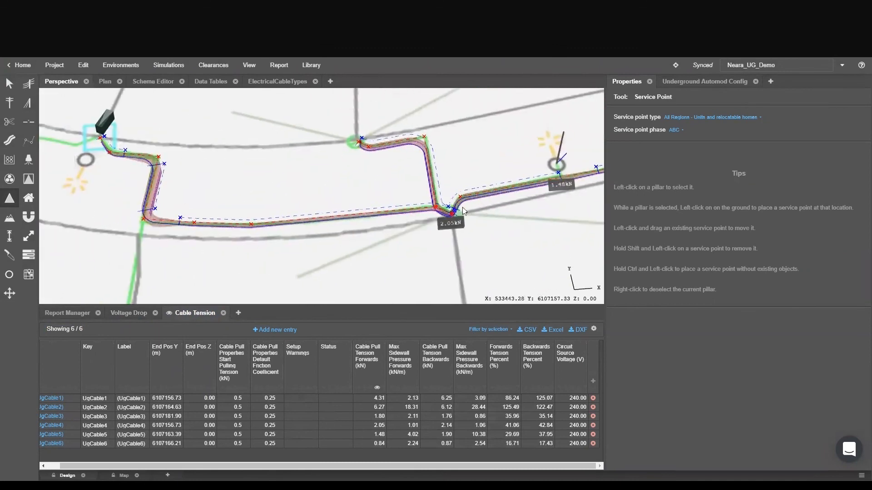